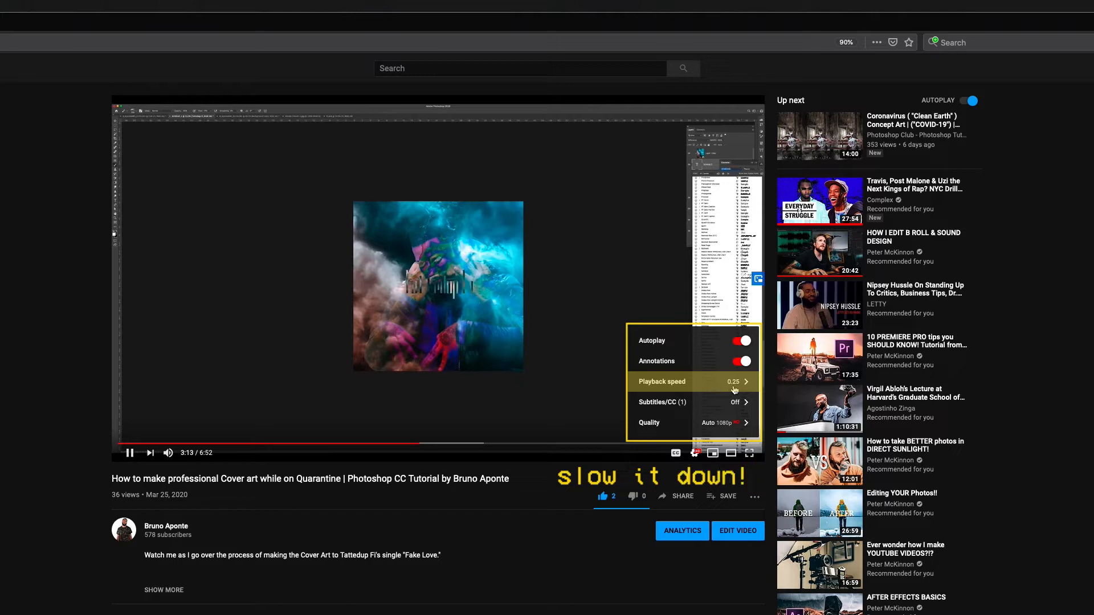
# - Open the playback settings of the cover art tutorial video
pyautogui.scroll(-1, 696, 450)
pyautogui.click(695, 453)
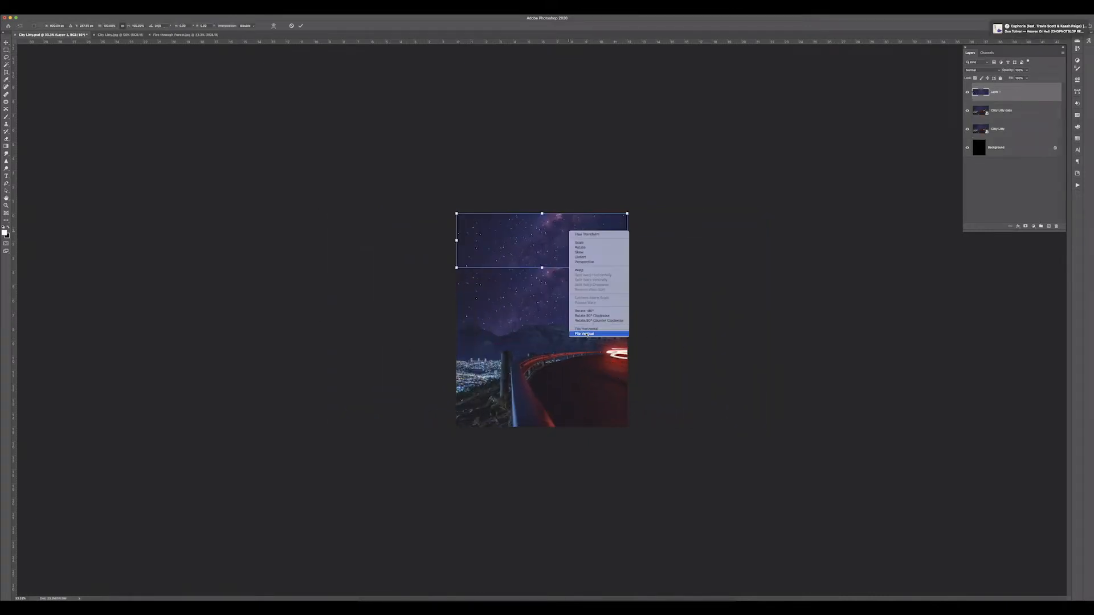
# - Flip the duplicated sky strip vertically so it mirrors the starry sky below it at the top of the canvas
pyautogui.click(587, 334)
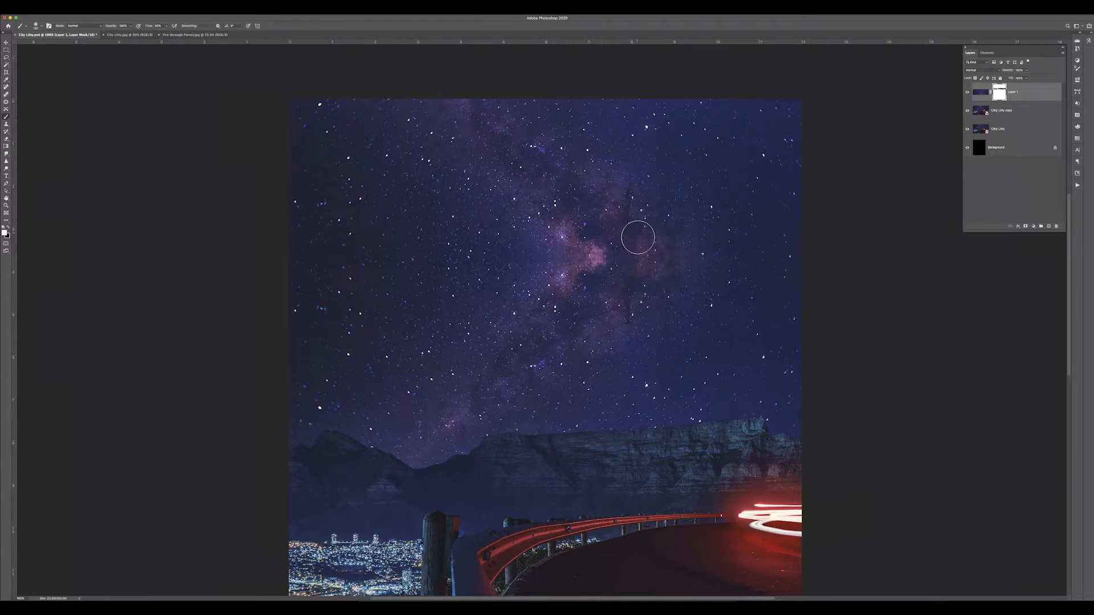
pyautogui.hotkey('ctrl', '-')
pyautogui.hotkey('ctrl', '-')
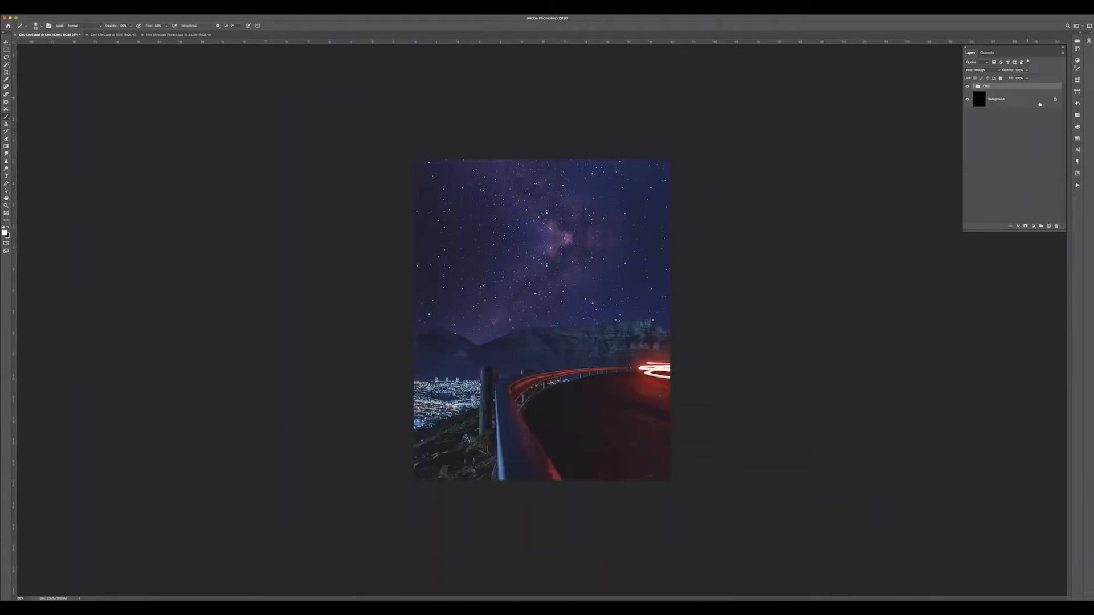
# - Paste the model photo into the night city composite, accept the colour profile conversion, and scale and position it over the road
pyautogui.hotkey('ctrl', 'v')
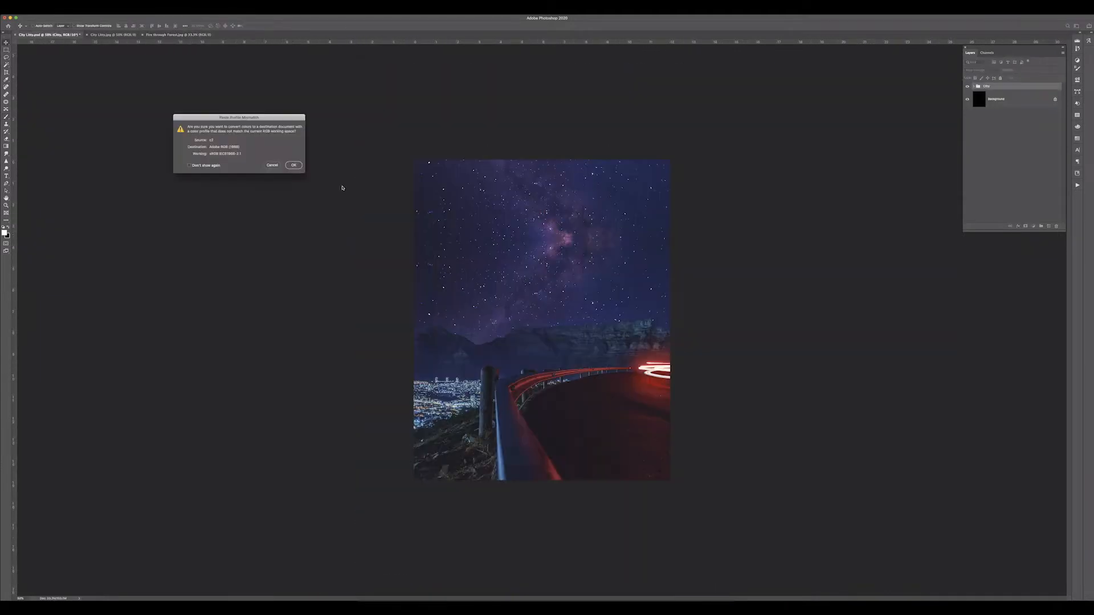
pyautogui.press('Return')
pyautogui.hotkey('ctrl', 't')
pyautogui.hotkey('ctrl', '-')
pyautogui.press('3')
pyautogui.press('3')
pyautogui.moveTo(571, 341); pyautogui.dragTo(580, 330)
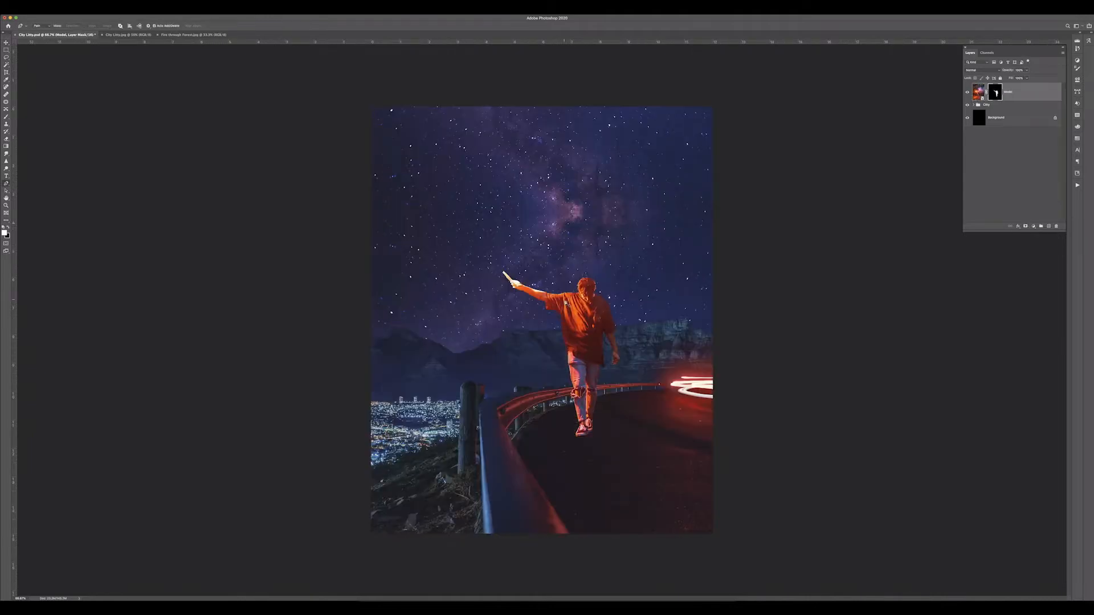
# - Nudge the cut-out man to the right along the road, closer to the light trails
pyautogui.press('v')
pyautogui.hotkey('shift', 'Right')
pyautogui.hotkey('shift', 'Right')
pyautogui.hotkey('shift', 'Right')
pyautogui.hotkey('shift', 'Right')
pyautogui.hotkey('shift', 'Right')
pyautogui.hotkey('shift', 'Right')
pyautogui.hotkey('shift', 'Right')
pyautogui.hotkey('shift', 'Right')
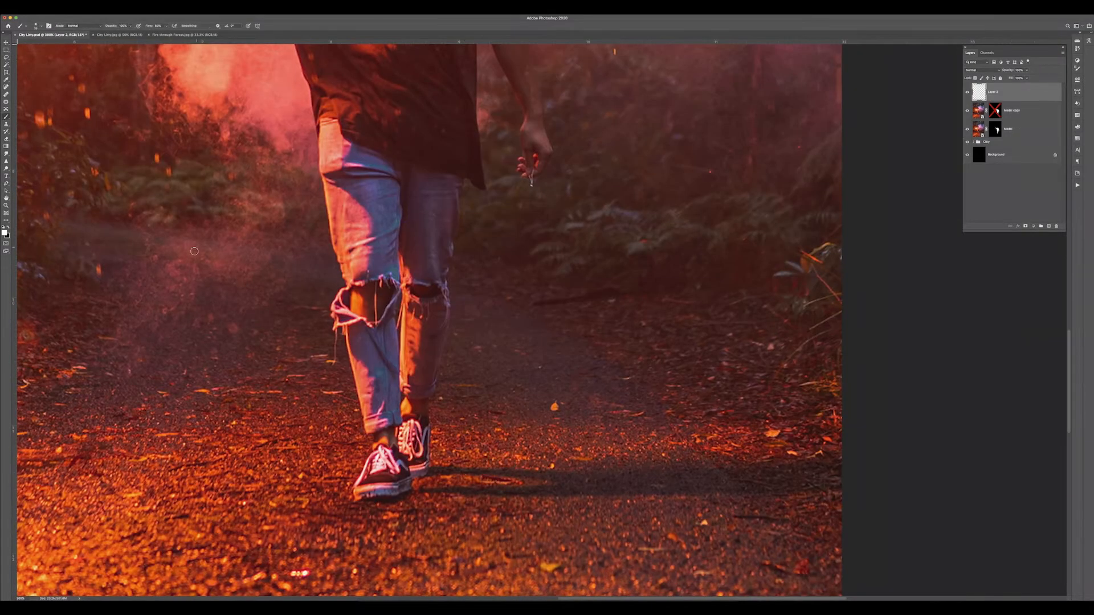
# - Brush the man's cast shadow onto its own layer, following the shadow from the shoes across the ground
pyautogui.moveTo(428, 468)
pyautogui.mouseDown()
pyautogui.moveTo(702, 479)
pyautogui.moveTo(638, 493)
pyautogui.moveTo(717, 490)
pyautogui.moveTo(409, 493)
pyautogui.mouseUp()
pyautogui.press('b')
pyautogui.moveTo(476, 492); pyautogui.dragTo(838, 482)
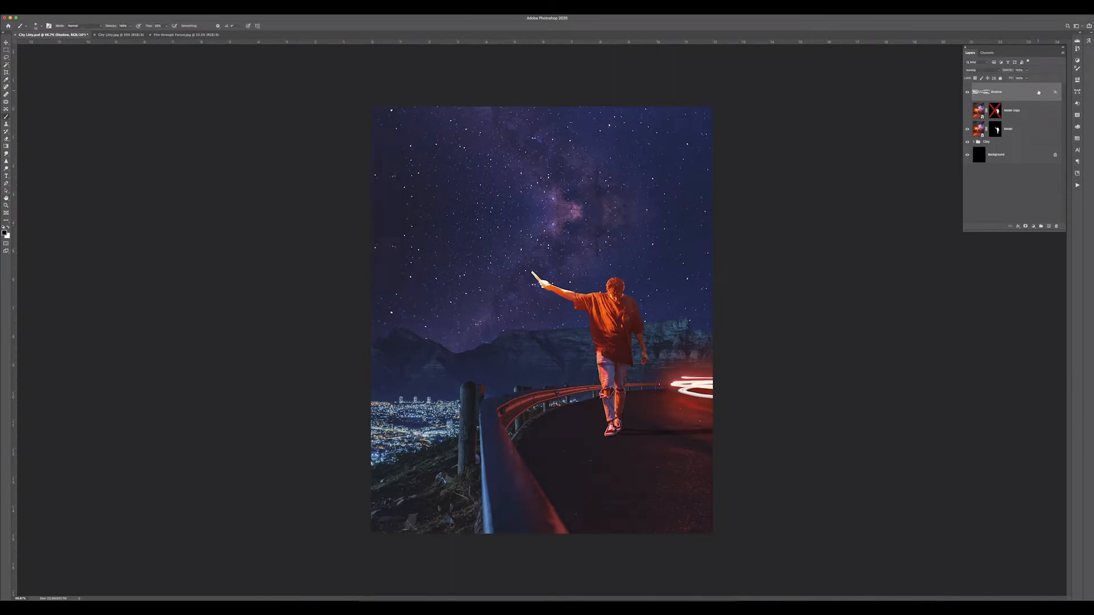
pyautogui.press('super+equal')
pyautogui.moveTo(1041, 130); pyautogui.dragTo(1048, 129)
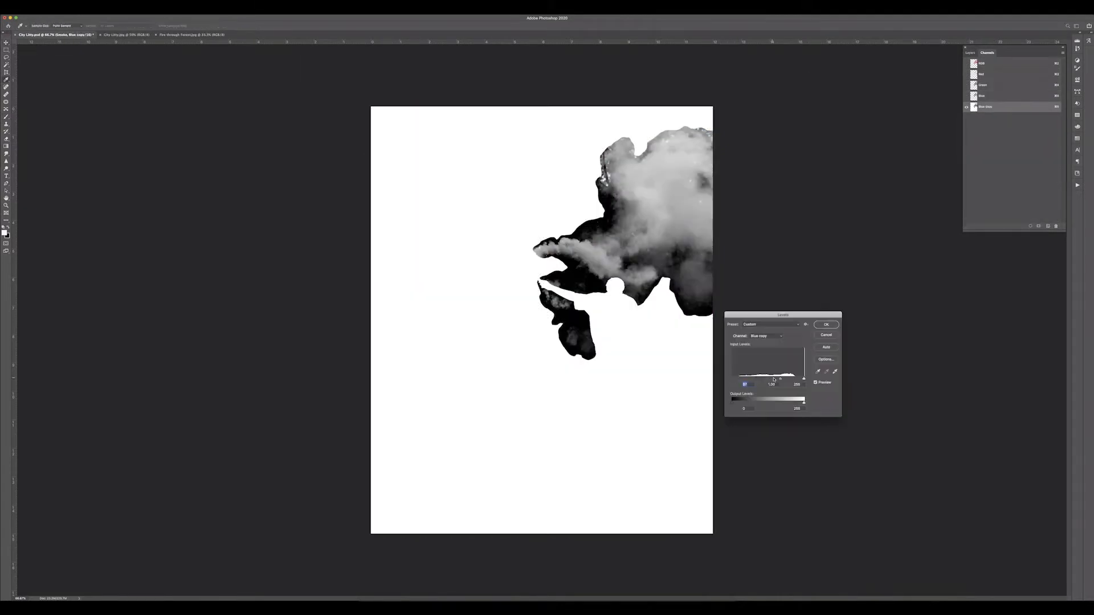
# - Apply the Levels adjustment to the Blue copy channel and paint over its smoke edges with a brush
pyautogui.press('Return')
pyautogui.press('b')
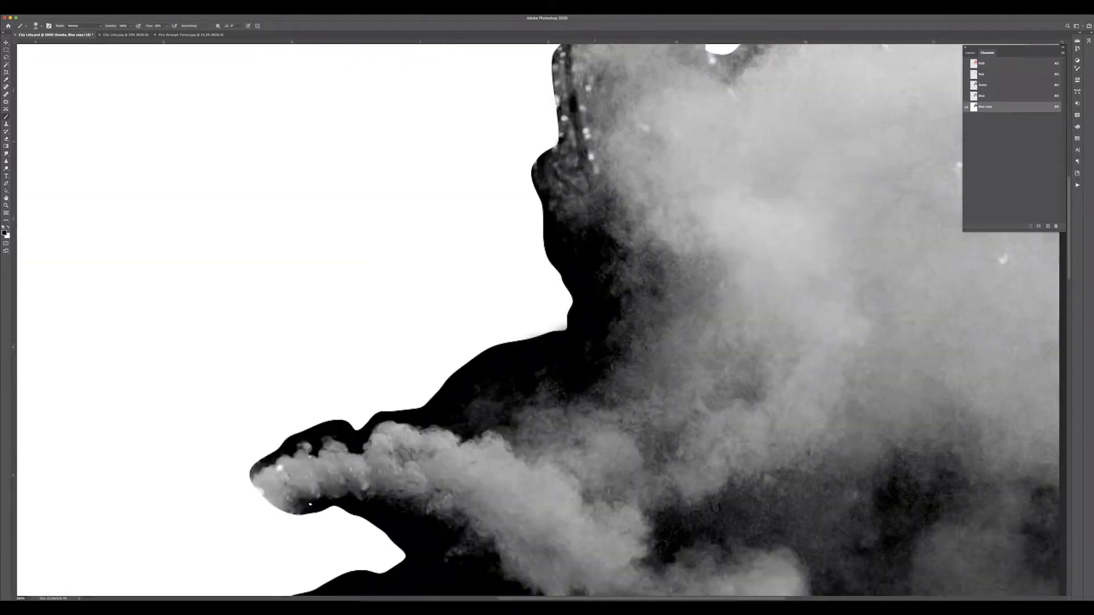
pyautogui.scroll(2, 538, 319)
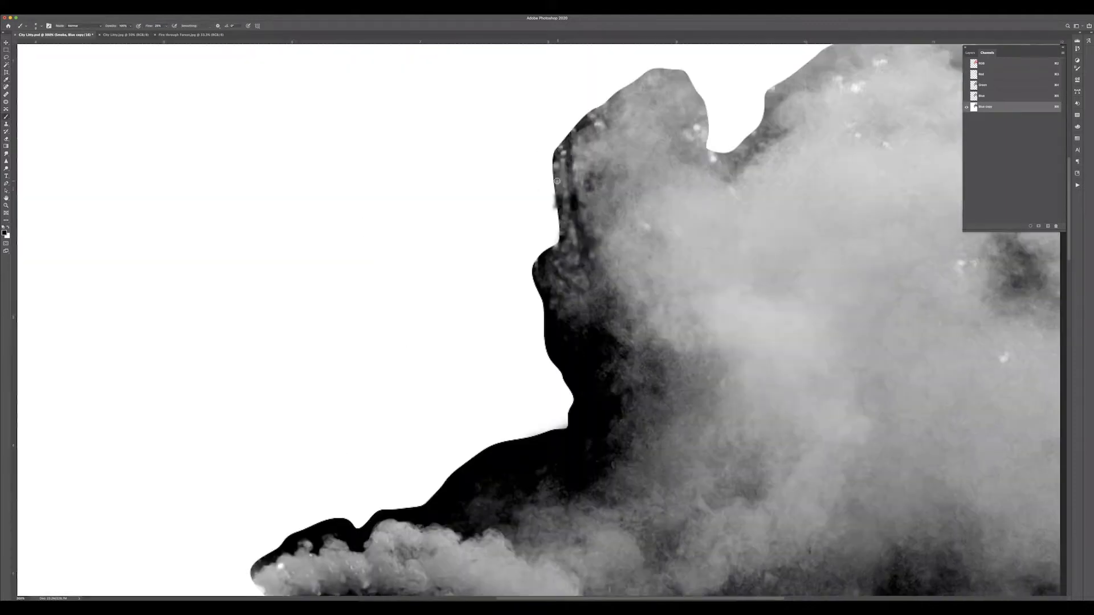
pyautogui.moveTo(712, 163); pyautogui.dragTo(735, 140)
pyautogui.press('super+0')
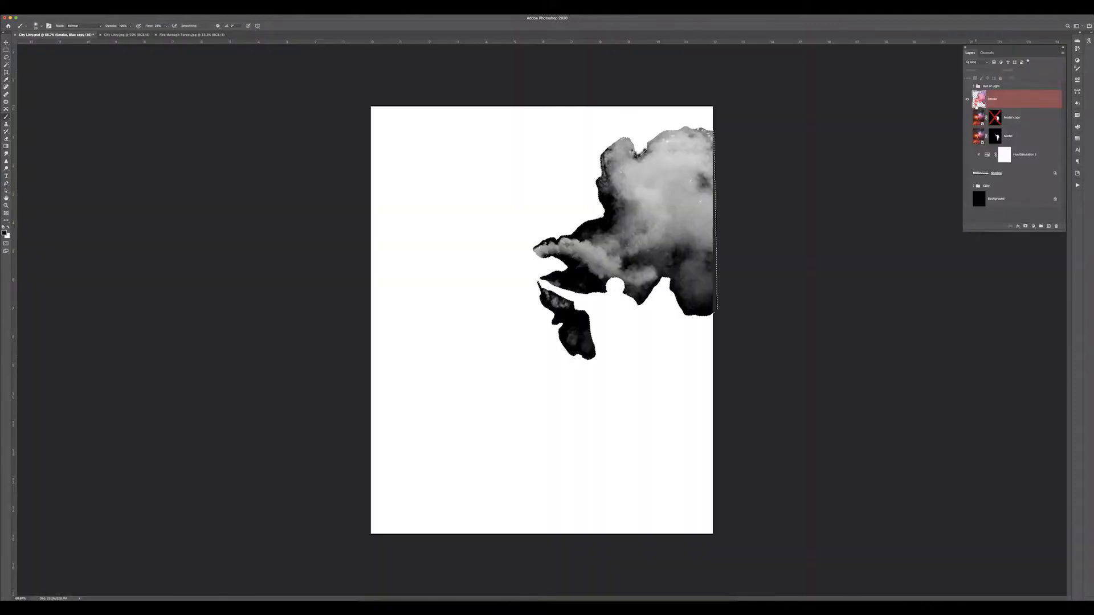
# - Mask the Smoke layer using the smoke channel so only the coloured cloud remains, and preview blend modes for it
pyautogui.press('super+i')
pyautogui.press('super+l')
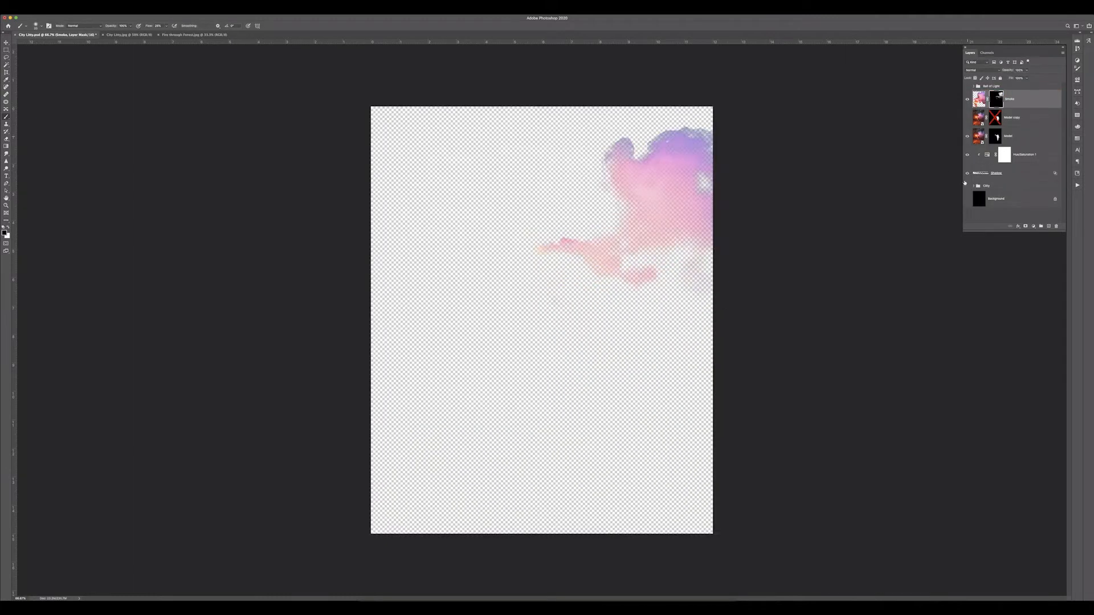
pyautogui.click(981, 70)
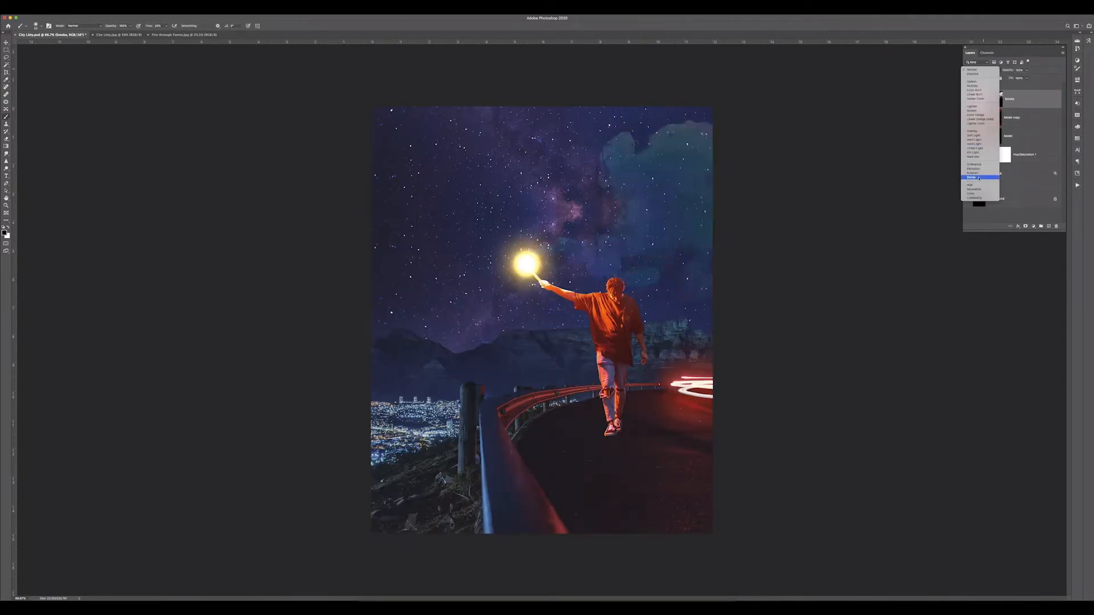
pyautogui.press('Escape')
# - Refine the Smoke layer's mask by brushing along the upper part of the cloud with an adjusted brush
pyautogui.press('super+1')
pyautogui.click(996, 99)
pyautogui.press('super+plus')
pyautogui.rightClick(671, 174)
pyautogui.click(694, 344)
pyautogui.moveTo(624, 130); pyautogui.dragTo(696, 143)
pyautogui.rightClick(743, 186)
pyautogui.press('Return')
pyautogui.hscroll(3, 793, 97)
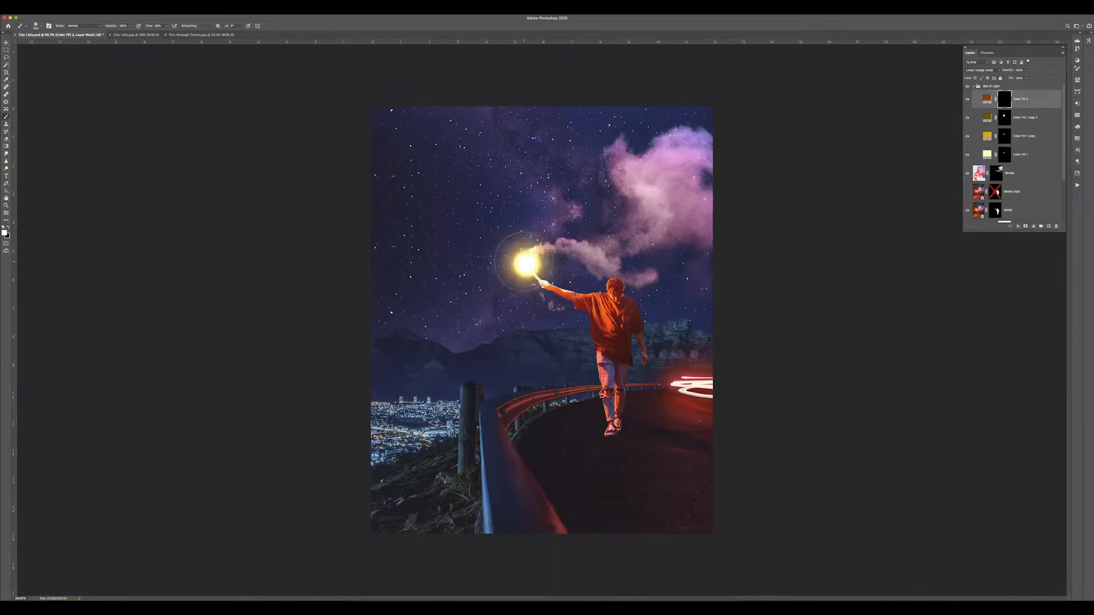
# - Dab an orange glow around the flare on the Color Fill 2 mask and set the Smoke layer to Color Dodge
pyautogui.click(525, 262)
pyautogui.click(1026, 173)
pyautogui.click(981, 70)
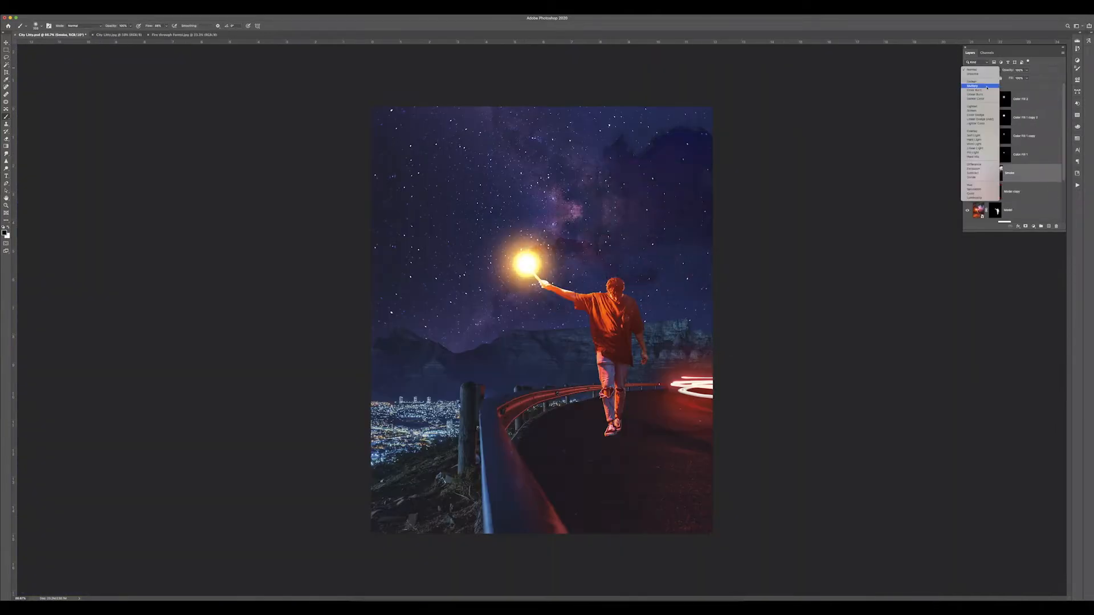
pyautogui.click(980, 116)
# - Duplicate the Smoke layer, change the copy's blend mode, and enlarge and reposition the copy
pyautogui.press('super+j')
pyautogui.click(981, 70)
pyautogui.click(974, 66)
pyautogui.press('super+t')
pyautogui.moveTo(720, 367); pyautogui.dragTo(769, 404)
pyautogui.moveTo(692, 235); pyautogui.dragTo(701, 224)
pyautogui.press('Return')
# - Duplicate the original Smoke layer again, set the new copy to Subtract, and transform it to sit over the smoke
pyautogui.click(1021, 191)
pyautogui.press('super+j')
pyautogui.click(985, 70)
pyautogui.click(972, 132)
pyautogui.press('super+t')
pyautogui.moveTo(641, 251); pyautogui.dragTo(666, 262)
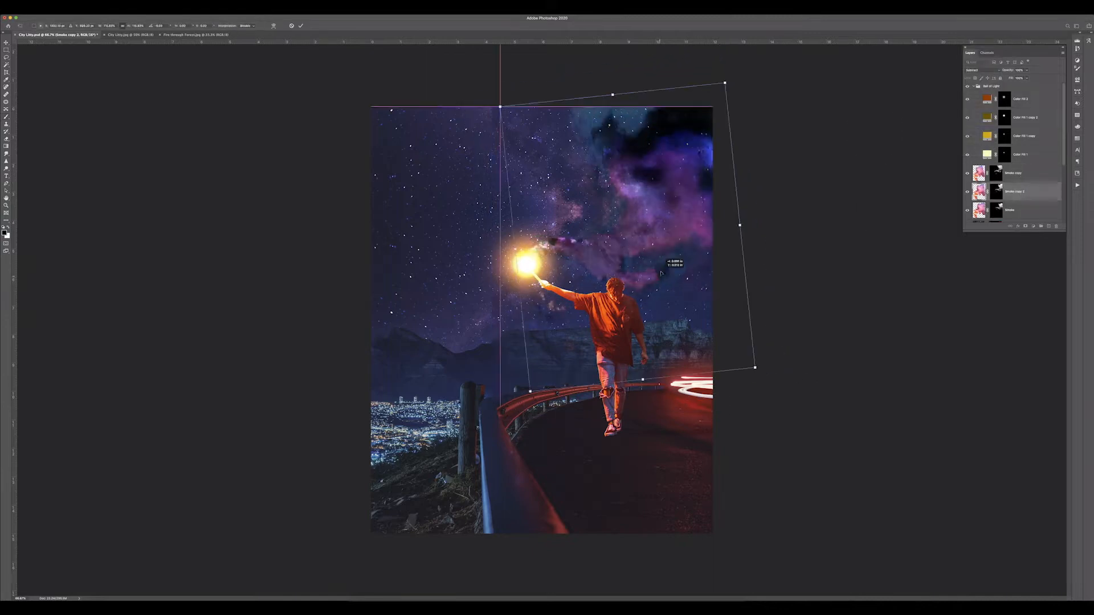
pyautogui.press('Return')
# - Duplicate the Smoke copy layer and set the new duplicate's blend mode to Luminosity
pyautogui.click(1014, 173)
pyautogui.press('super+j')
pyautogui.click(981, 70)
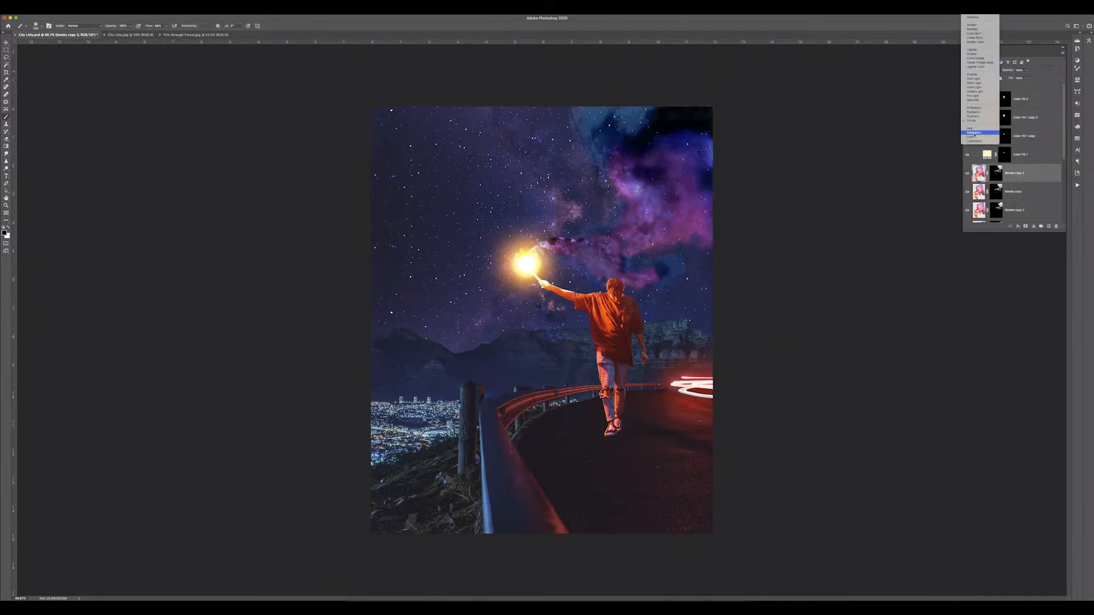
pyautogui.click(974, 141)
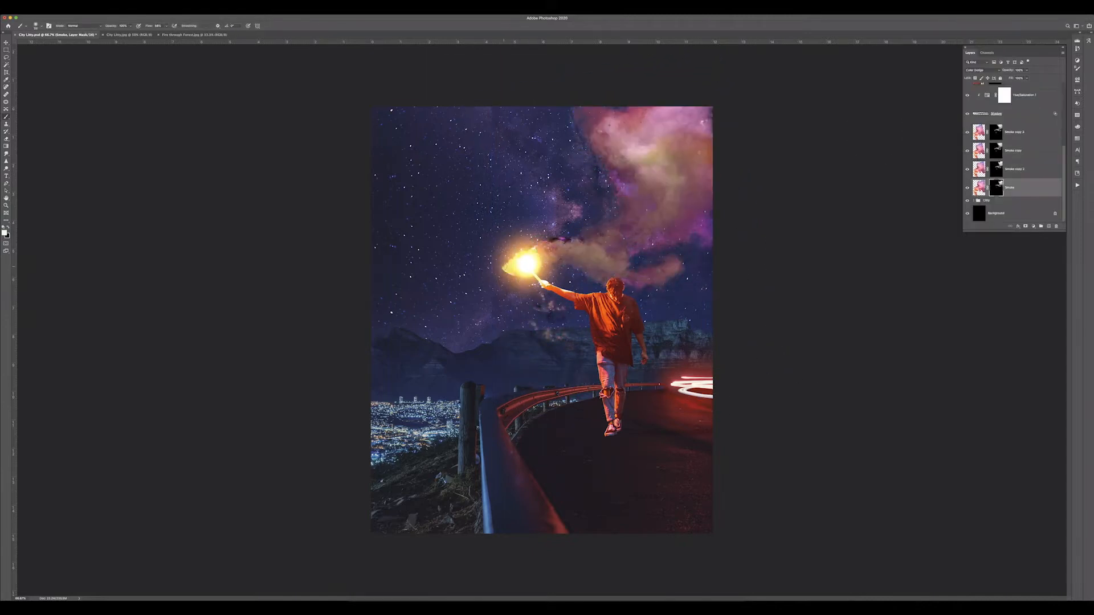
# - Brush out the smoke spilling past the left side of the flare on the smoke layers' masks
pyautogui.press('x')
pyautogui.click(996, 170)
pyautogui.click(996, 132)
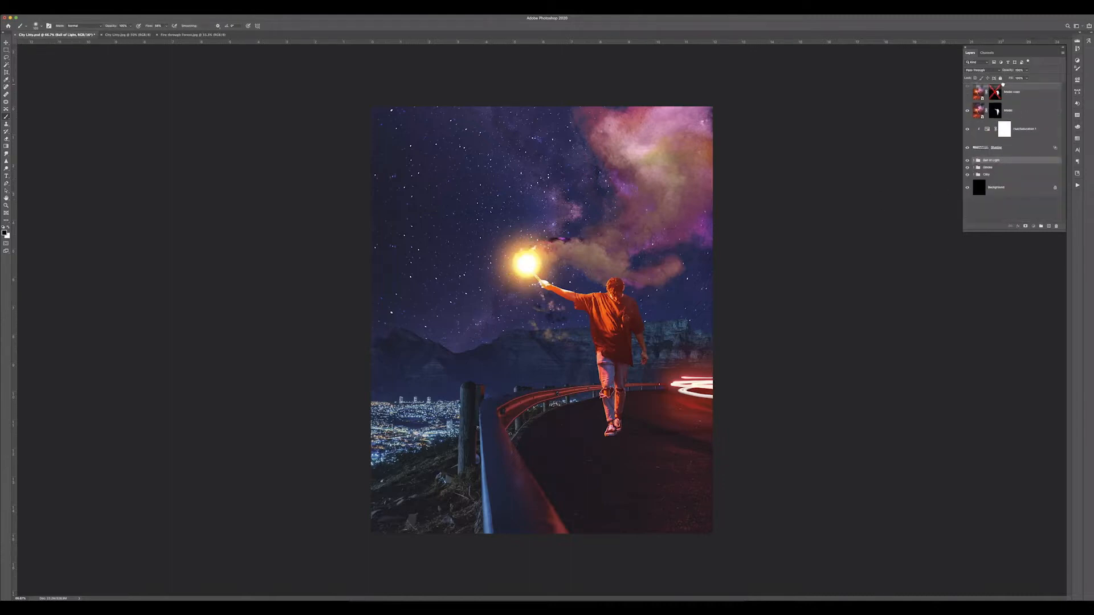
# - Recolour the Ball of Light colour fills to give the flare a purple glow
pyautogui.doubleClick(987, 136)
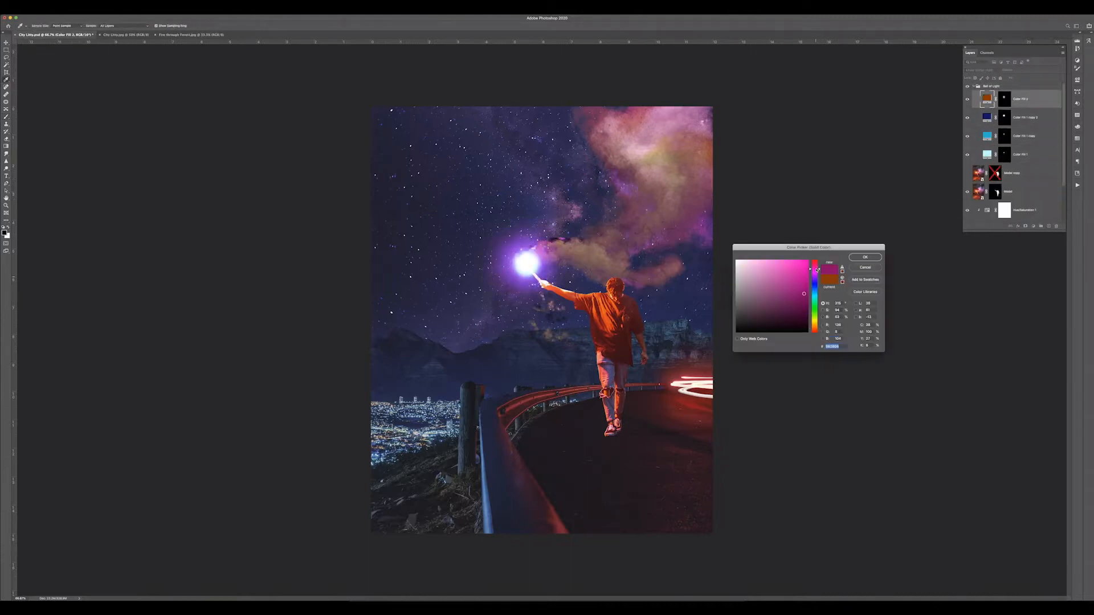
pyautogui.moveTo(814, 272)
pyautogui.mouseDown()
pyautogui.moveTo(814, 296)
pyautogui.moveTo(804, 258)
pyautogui.mouseUp()
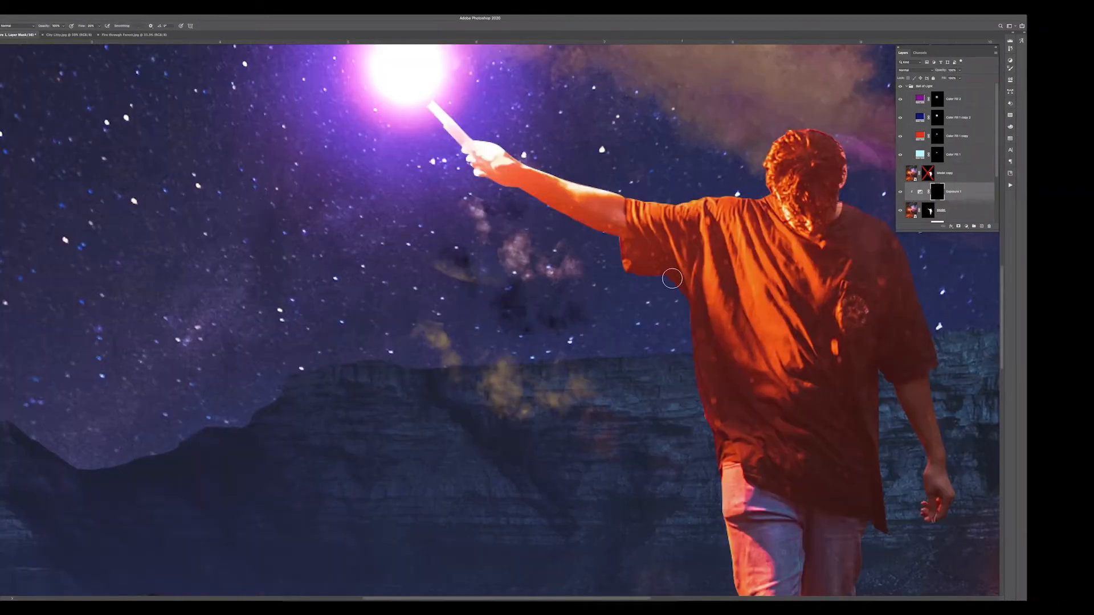
# - Paint on the Exposure 1 mask along the left side and sleeve of the man's shirt to brighten the flare-facing edge
pyautogui.moveTo(672, 278); pyautogui.dragTo(698, 385)
pyautogui.moveTo(669, 283); pyautogui.dragTo(647, 125)
pyautogui.moveTo(684, 342); pyautogui.dragTo(662, 361)
pyautogui.moveTo(695, 399); pyautogui.dragTo(656, 275)
pyautogui.moveTo(643, 369); pyautogui.dragTo(692, 502)
pyautogui.moveTo(682, 436); pyautogui.dragTo(694, 570)
pyautogui.moveTo(619, 142); pyautogui.dragTo(623, 313)
# - Highlight the raised forearm, shirt creases and lowered arm on the Exposure 1 mask with a smaller brush
pyautogui.press('[')
pyautogui.press('[')
pyautogui.press('[')
pyautogui.press('[')
pyautogui.moveTo(523, 138); pyautogui.dragTo(446, 99)
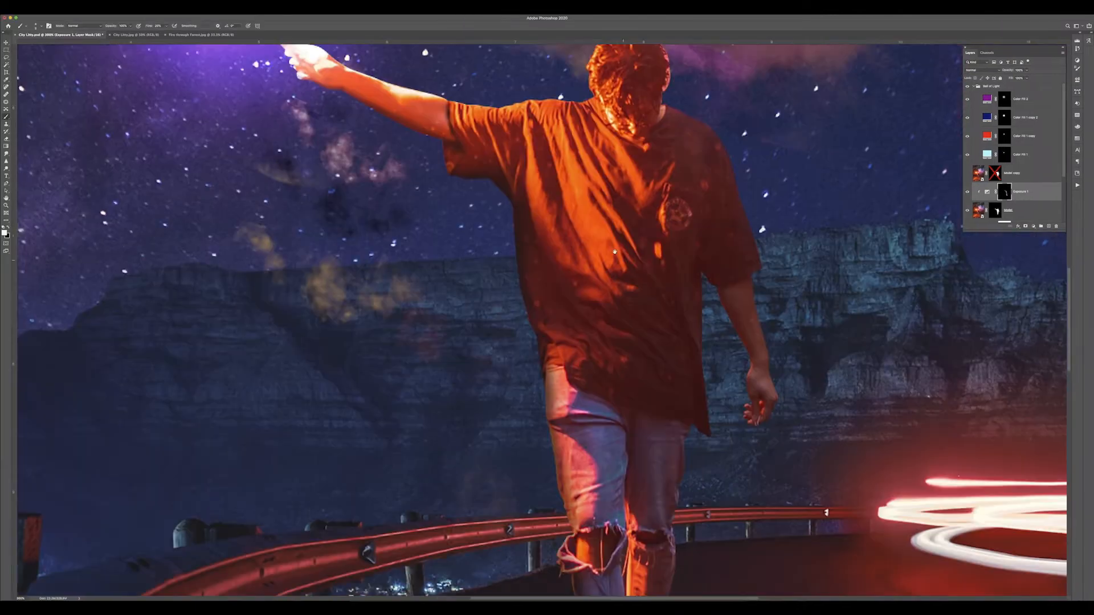
pyautogui.moveTo(614, 251); pyautogui.dragTo(613, 247)
pyautogui.moveTo(751, 389); pyautogui.dragTo(746, 352)
pyautogui.moveTo(677, 294); pyautogui.dragTo(658, 365)
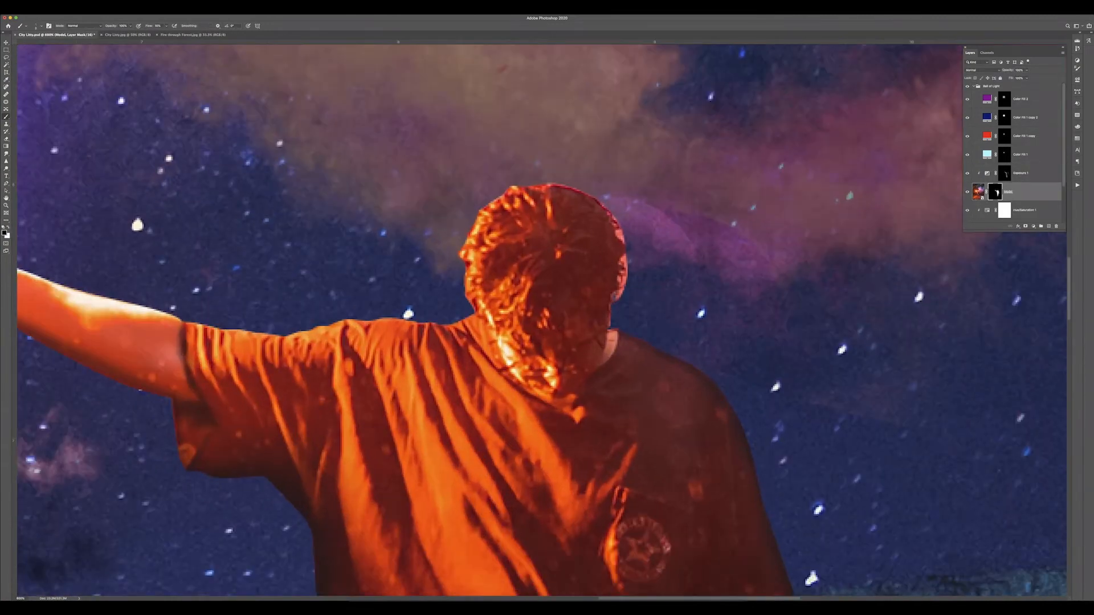
# - Choose a different brush preset for retouching the Model layer's mask around the head
pyautogui.click(41, 26)
pyautogui.doubleClick(66, 152)
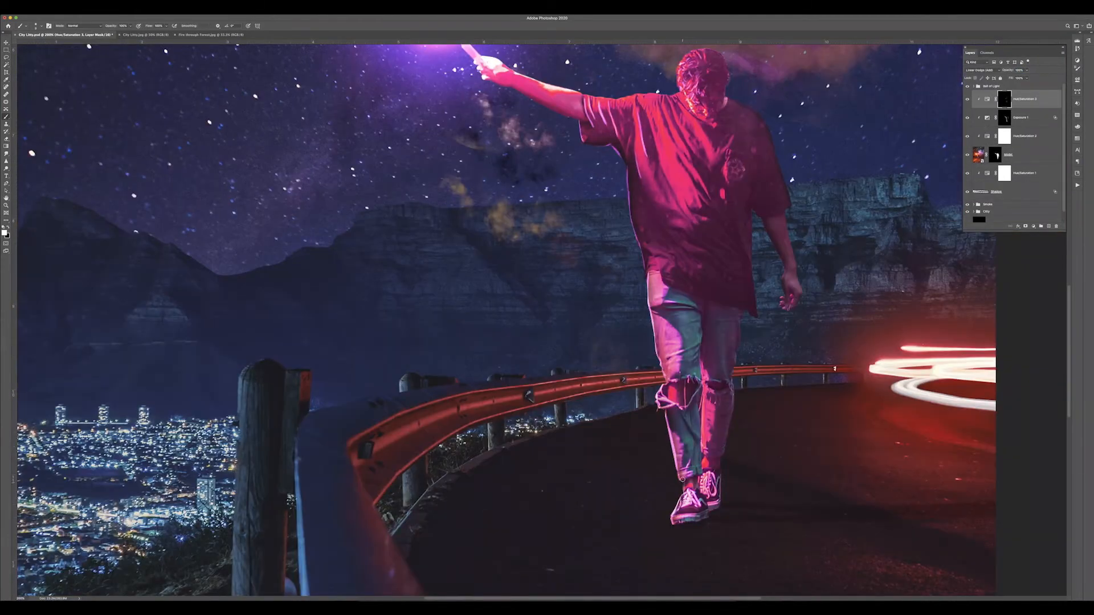
# - Paint purple-pink rim light onto the left side of the shirt on the Hue/Saturation 3 mask
pyautogui.press('x')
pyautogui.moveTo(637, 186); pyautogui.dragTo(696, 331)
pyautogui.moveTo(667, 294); pyautogui.dragTo(647, 181)
pyautogui.moveTo(702, 308); pyautogui.dragTo(695, 288)
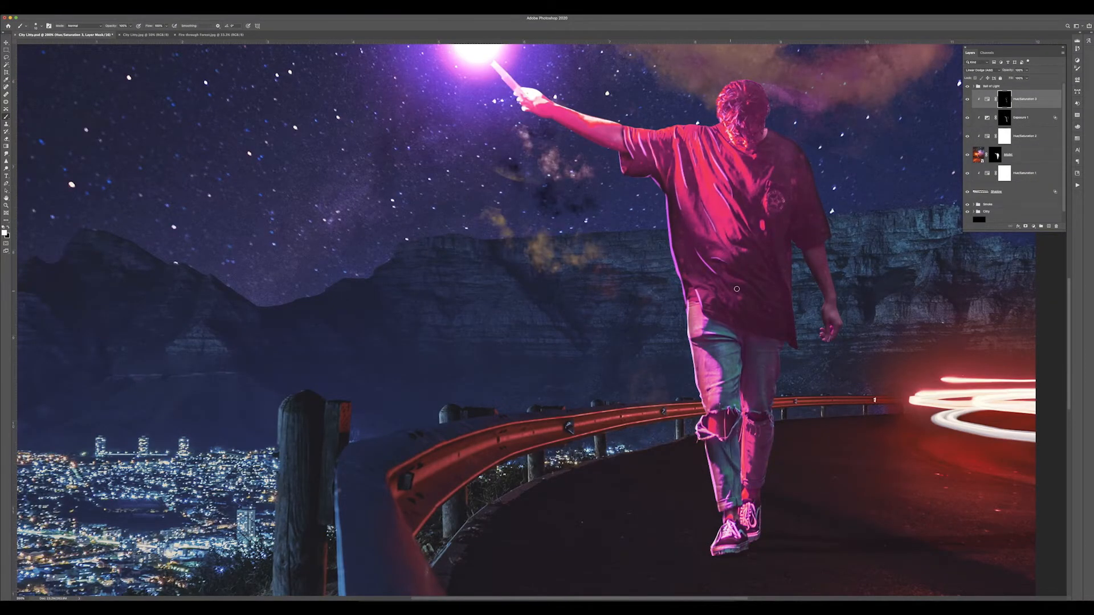
# - Extend the purple-pink light onto the jeans on the Hue/Saturation 3 mask and lower the brush flow to 20%
pyautogui.press('super+plus')
pyautogui.moveTo(802, 322); pyautogui.dragTo(634, 279)
pyautogui.moveTo(652, 424); pyautogui.dragTo(625, 315)
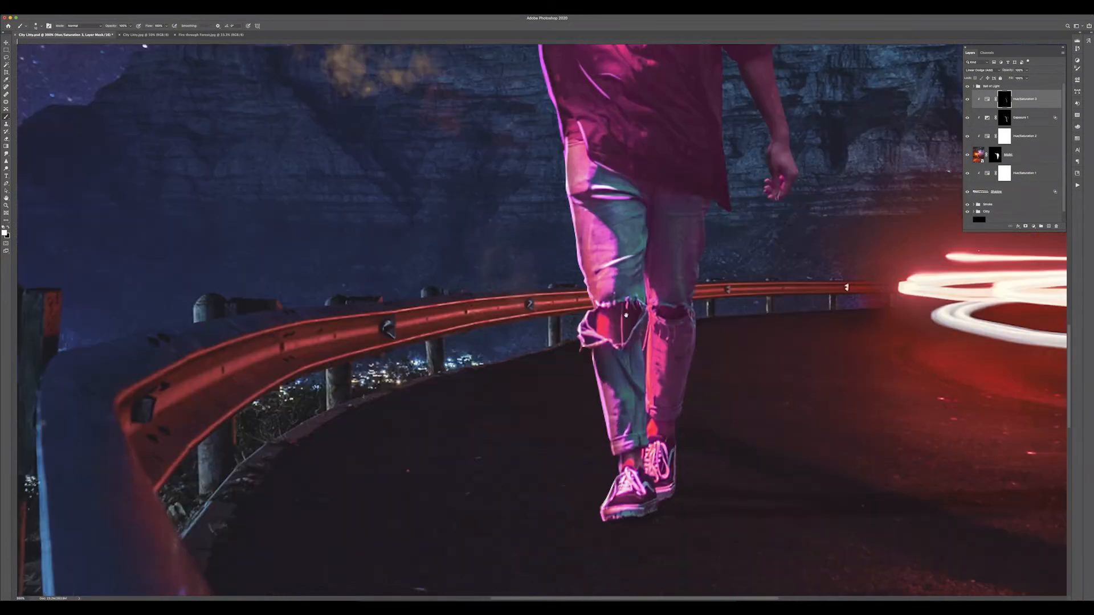
pyautogui.moveTo(782, 179); pyautogui.dragTo(764, 456)
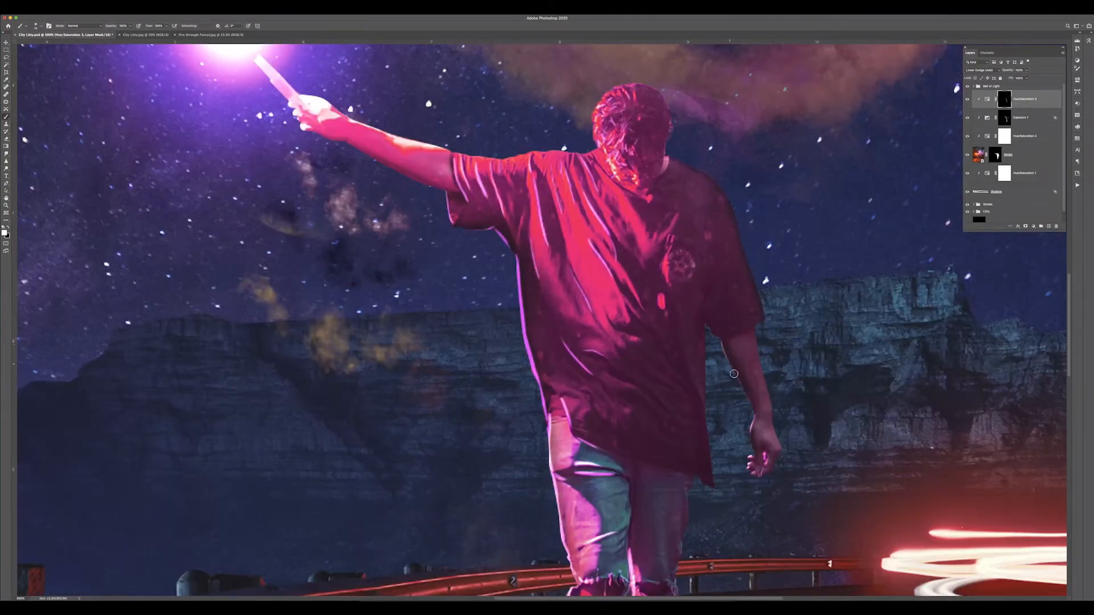
pyautogui.hotkey('shift', '2')
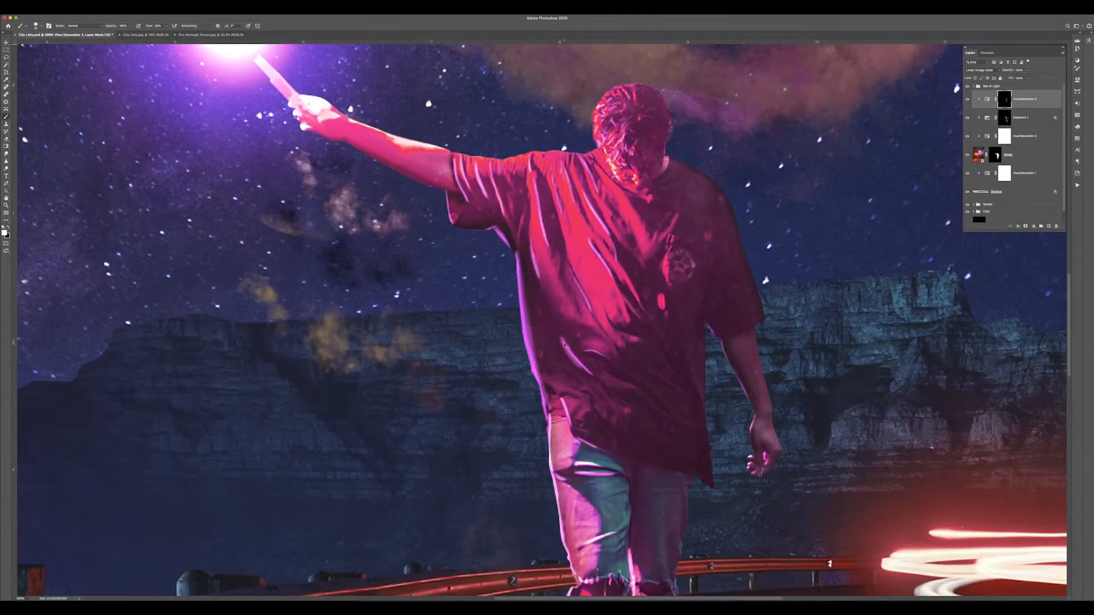
pyautogui.hotkey('ctrl', '0')
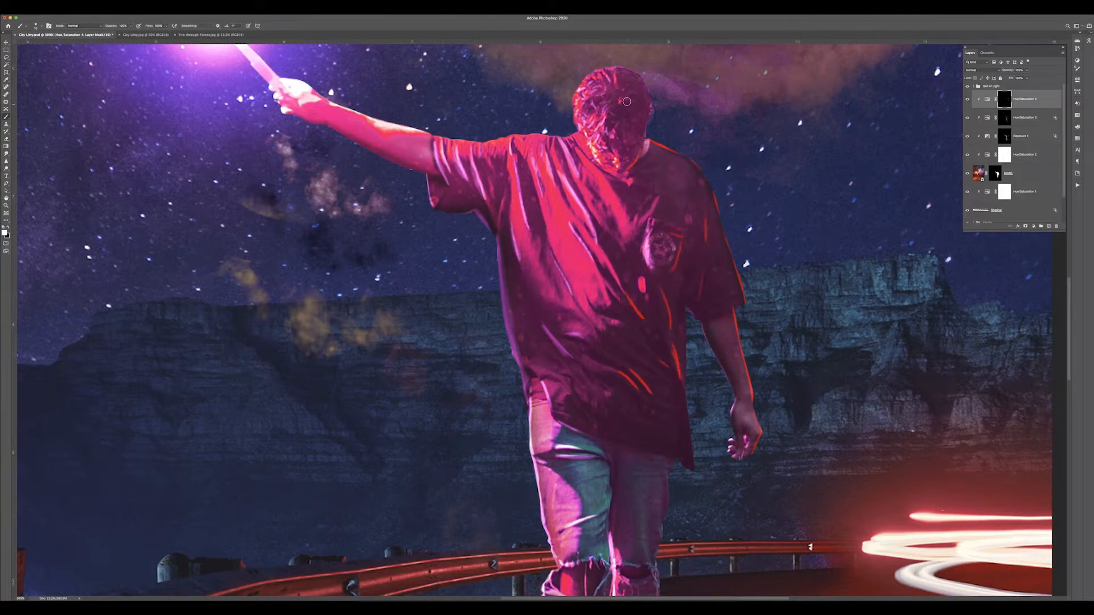
# - Paint red highlights into the man's hair on the Hue/Saturation 4 mask
pyautogui.press('super+plus')
pyautogui.moveTo(484, 121); pyautogui.dragTo(514, 117)
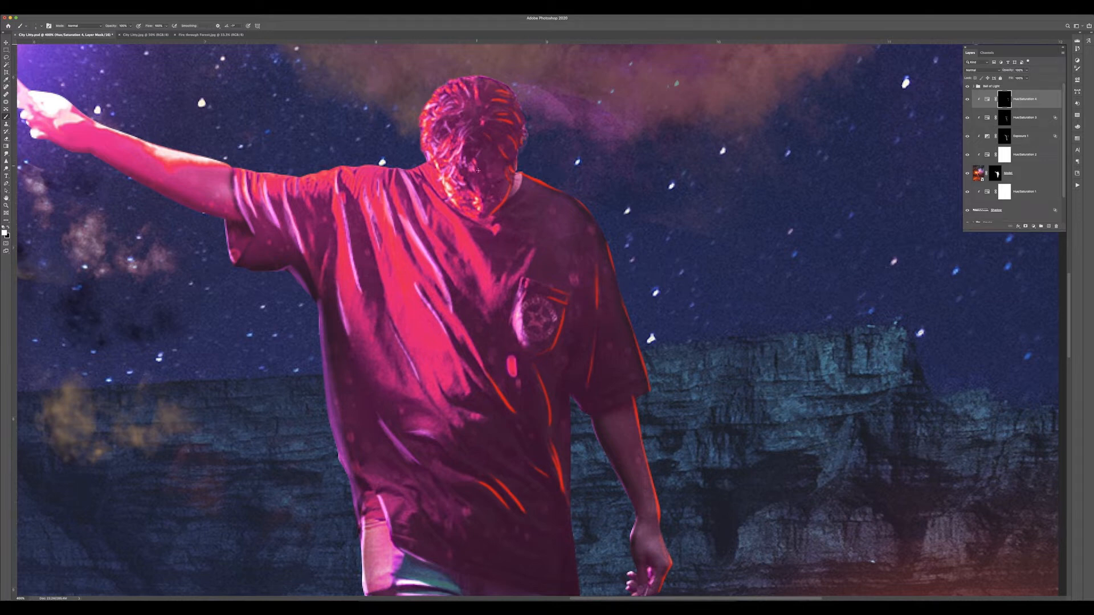
pyautogui.press('super+minus')
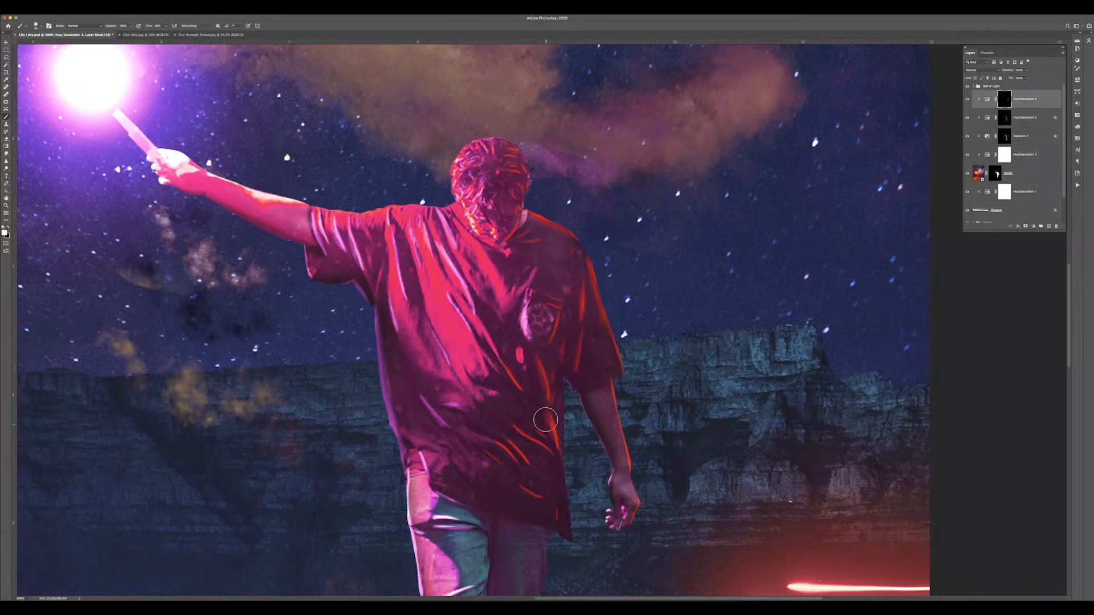
# - Paint finer red highlights on the shirt and lowered arm on the Hue/Saturation 4 mask, using a much smaller brush
pyautogui.scroll(-5, 535, 242)
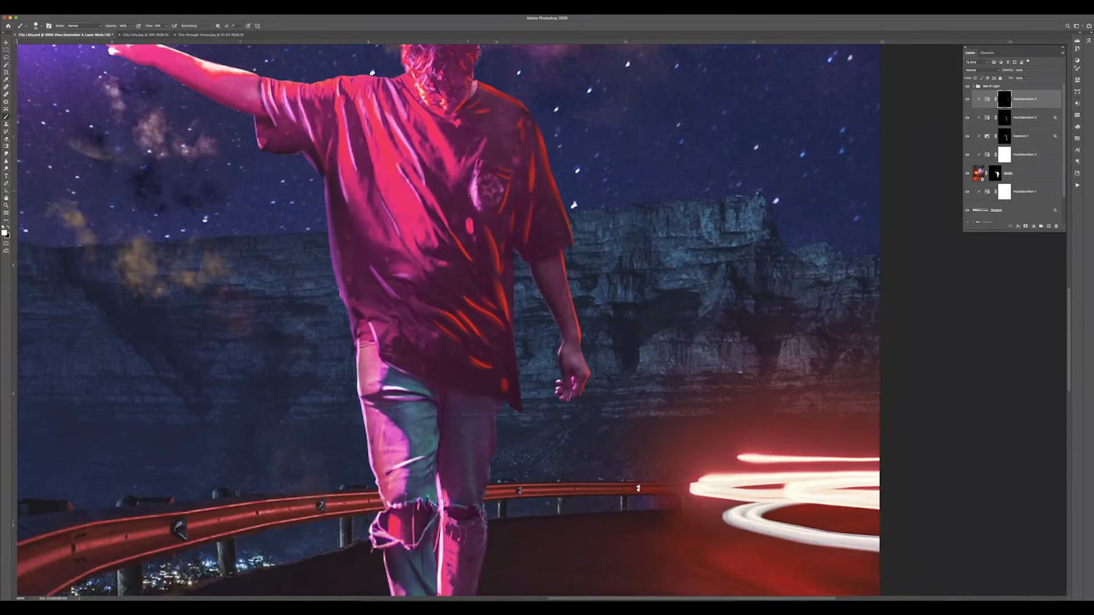
pyautogui.scroll(-4, 509, 388)
pyautogui.hscroll(-4, 509, 388)
pyautogui.press('super+1')
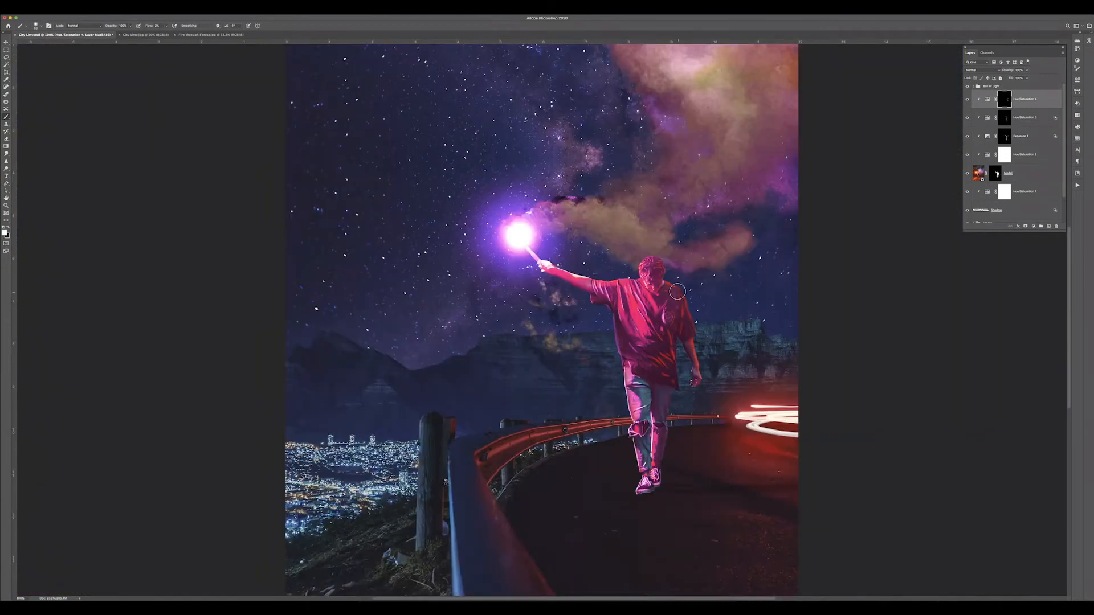
pyautogui.press('[')
pyautogui.press('[')
pyautogui.press('[')
pyautogui.press('[')
pyautogui.press('[')
pyautogui.press('[')
pyautogui.press('[')
pyautogui.press('[')
pyautogui.press('[')
pyautogui.press('[')
pyautogui.press('[')
pyautogui.press('super+plus')
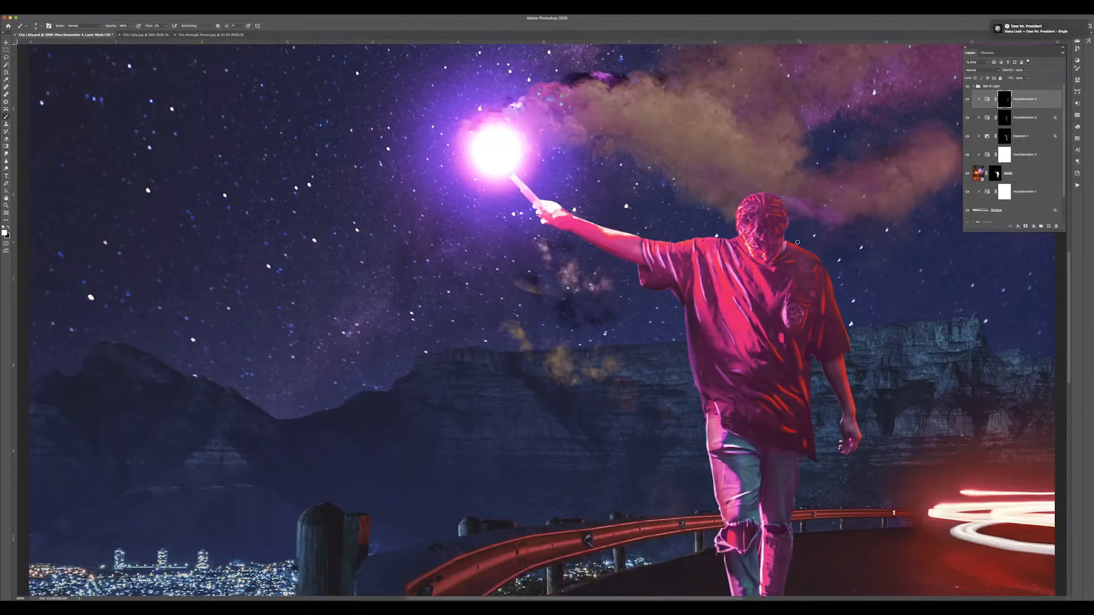
# - Paint red rim light along the jeans, shoes and lowered hand on the Hue/Saturation 4 mask
pyautogui.press('super+minus')
pyautogui.press('super+plus')
pyautogui.press('super+plus')
pyautogui.press('super+plus')
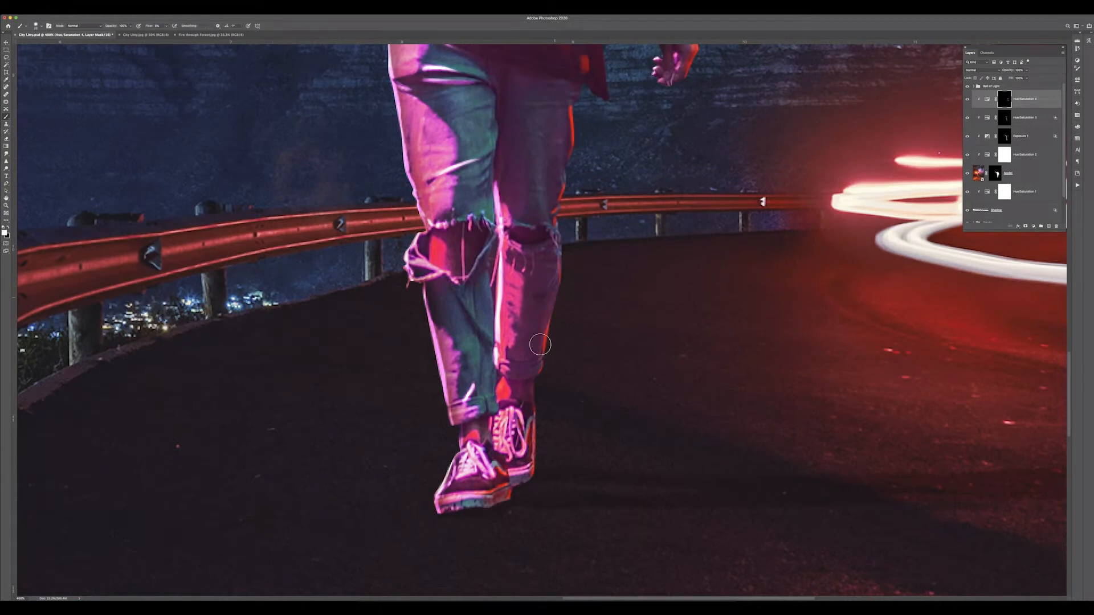
pyautogui.press('super+minus')
pyautogui.press('super+plus')
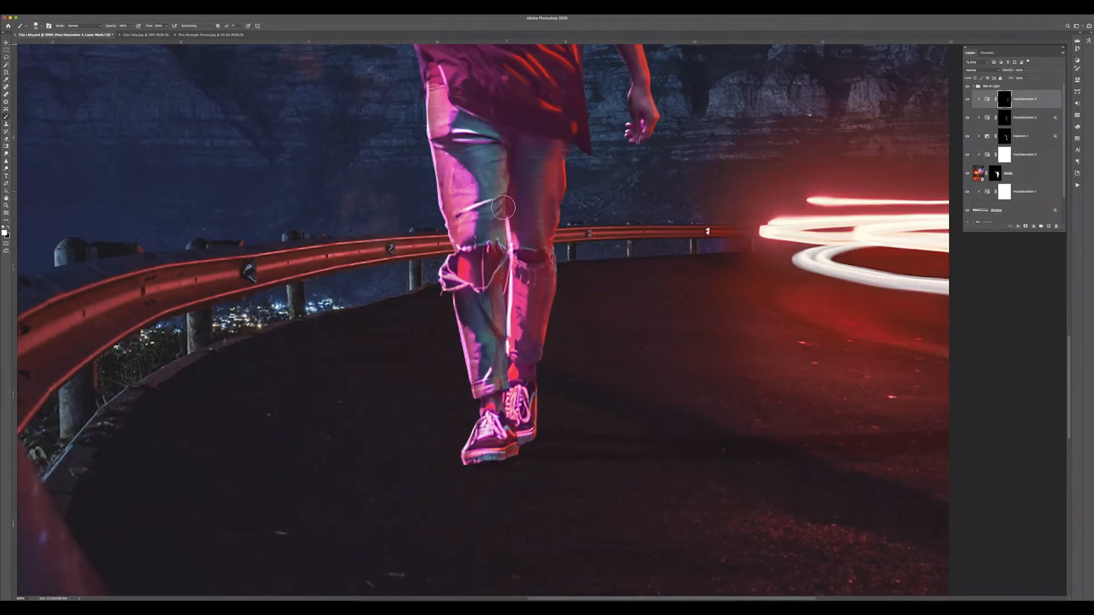
pyautogui.scroll(3, 504, 153)
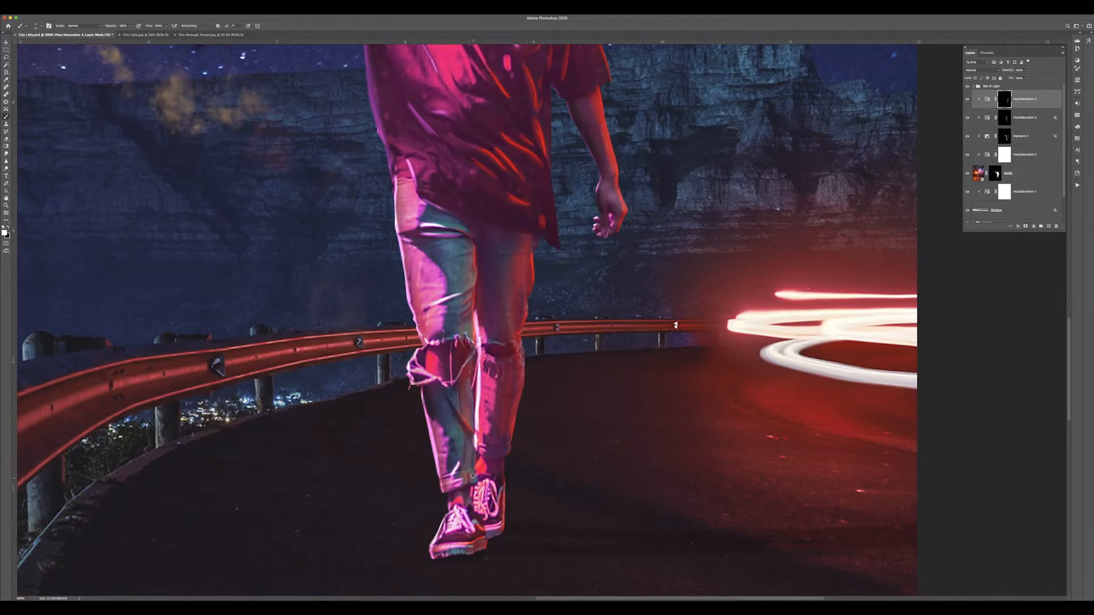
pyautogui.scroll(-2, 471, 361)
pyautogui.hscroll(1, 471, 361)
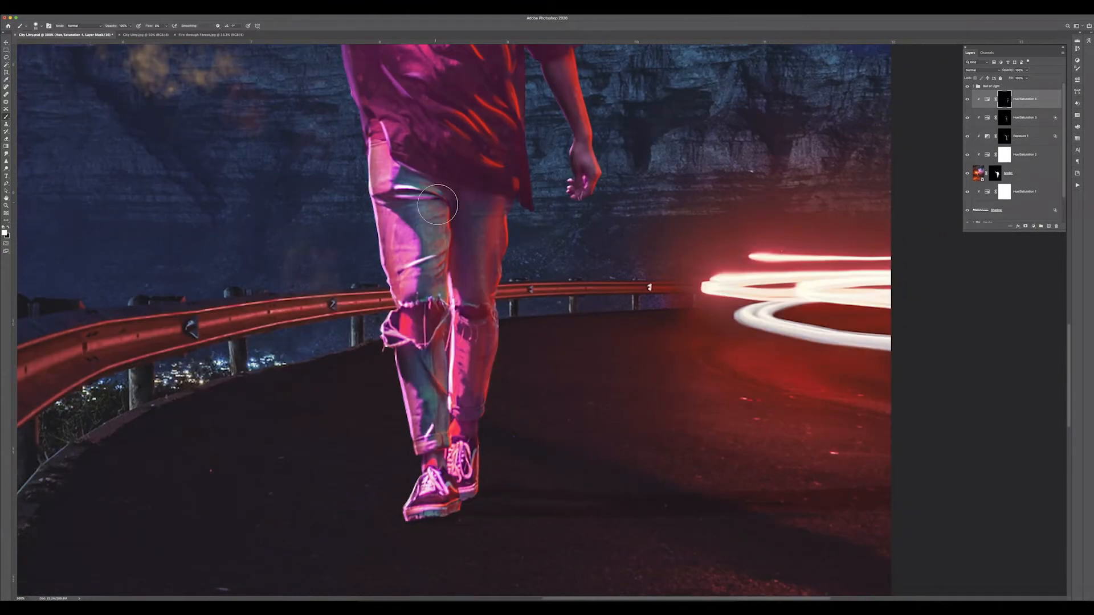
pyautogui.press('super+0')
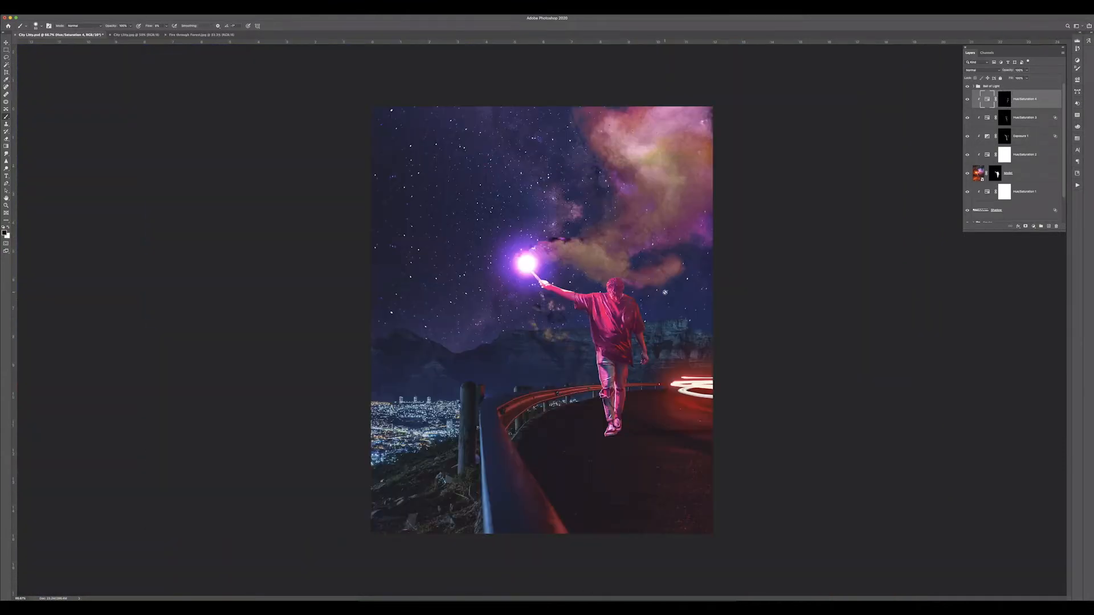
# - Group the man's image layer, its adjustment layers and the shadow into a group named Model
pyautogui.click(1020, 86)
pyautogui.press('v')
pyautogui.click(1034, 99)
pyautogui.scroll(-3, 1031, 188)
pyautogui.keyDown('shift'); pyautogui.click(1031, 182); pyautogui.keyUp('shift')
pyautogui.press('super+g')
pyautogui.doubleClick(988, 94)
pyautogui.write('Model')
# - Add a white Color Fill layer above the groups, invert its mask, and paint scattered debris particles around the flare and arm
pyautogui.click(1025, 86)
pyautogui.click(1034, 226)
pyautogui.press('super+i')
pyautogui.press('b')
pyautogui.press('super+plus')
pyautogui.press('super+plus')
pyautogui.rightClick(573, 325)
pyautogui.scroll(1, 528, 228)
pyautogui.moveTo(507, 210); pyautogui.dragTo(528, 201)
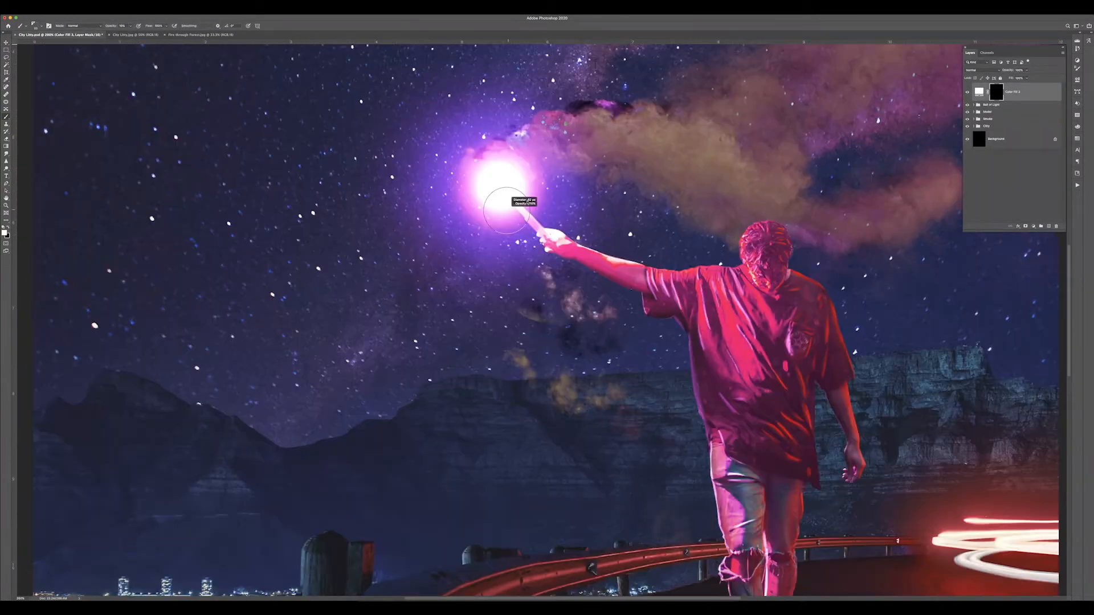
pyautogui.press('super+minus')
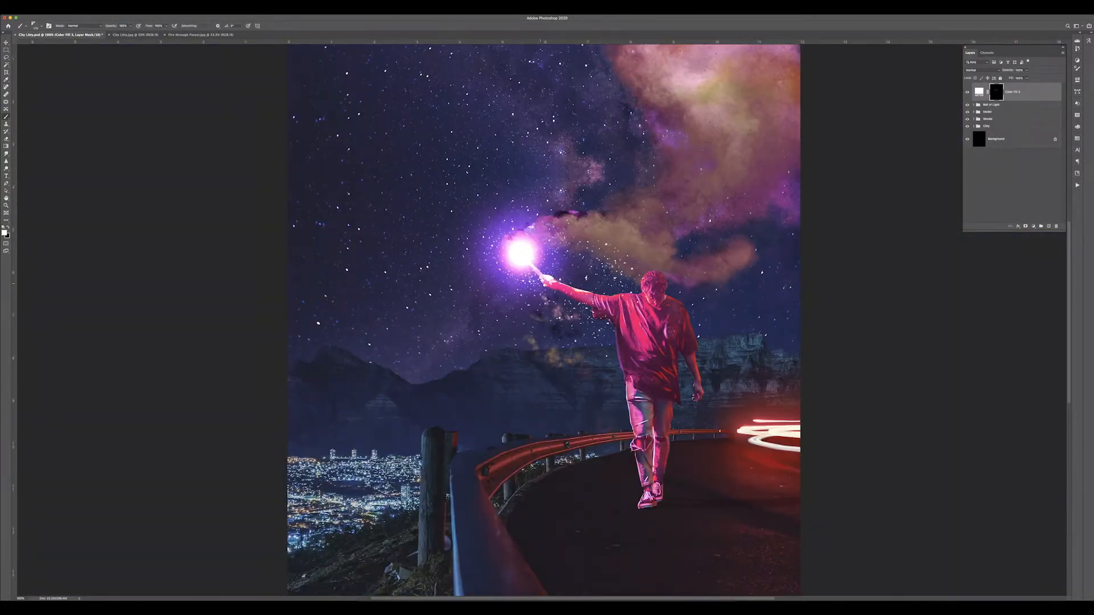
pyautogui.press('super+minus')
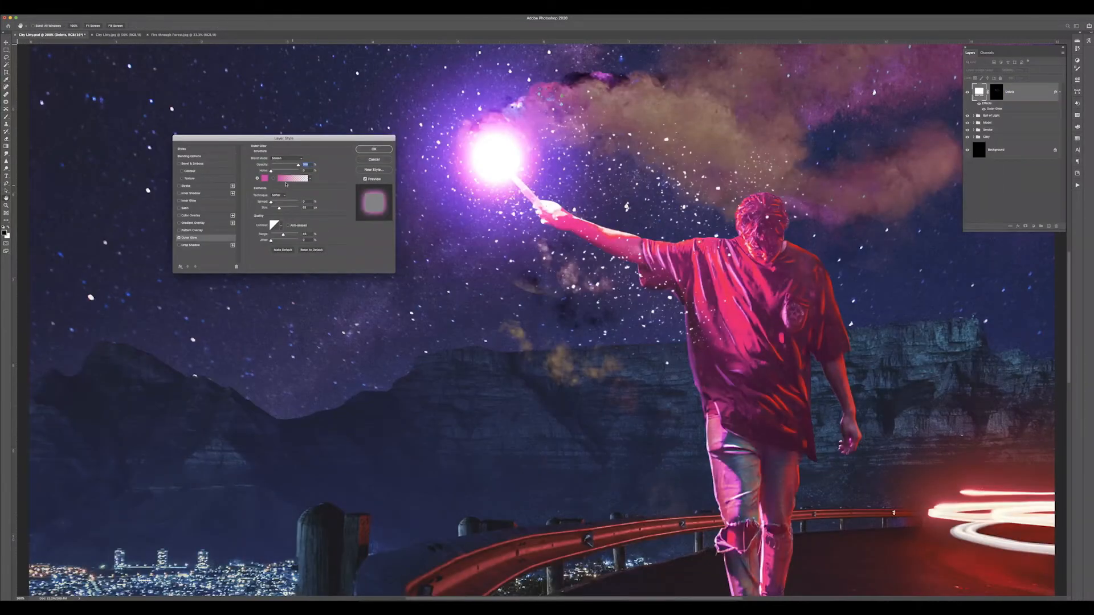
# - Set the Debris layer's outer glow to Linear Dodge (Add) blending and apply the layer style
pyautogui.click(293, 158)
pyautogui.click(292, 158)
pyautogui.press('super+minus')
pyautogui.press('super+minus')
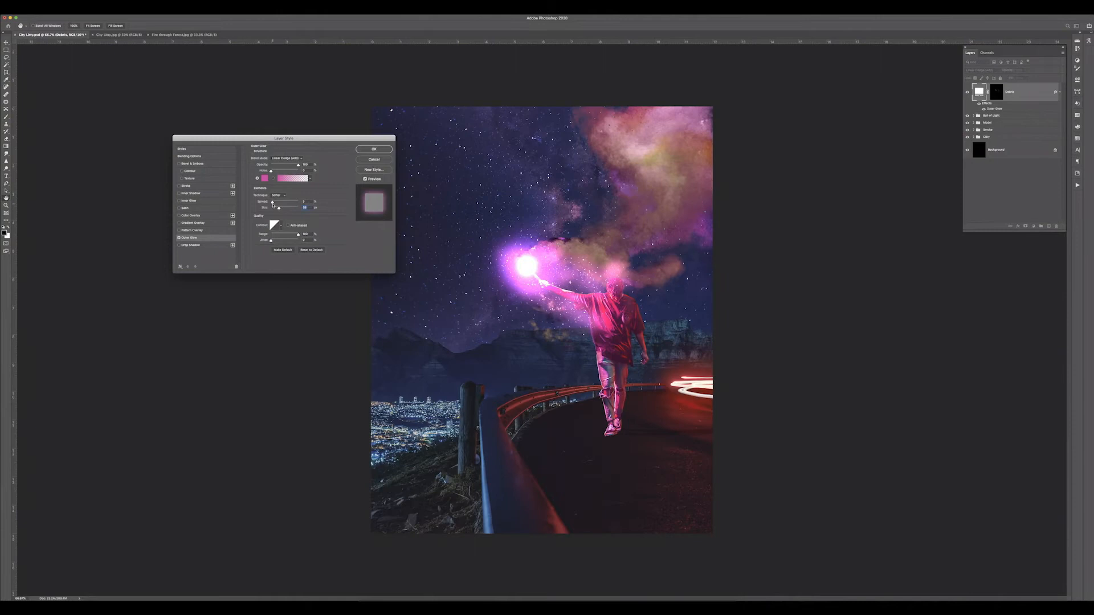
pyautogui.press('Return')
pyautogui.click(974, 115)
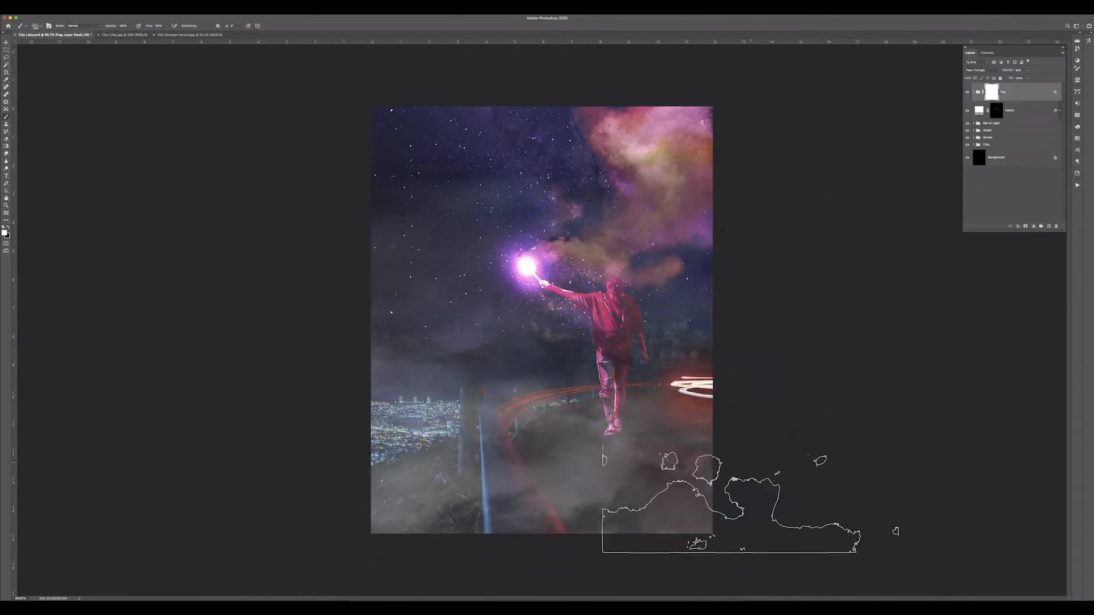
# - Paint black at 10% opacity on the Fog group's mask to thin the fog over the road
pyautogui.press('x')
pyautogui.press('1')
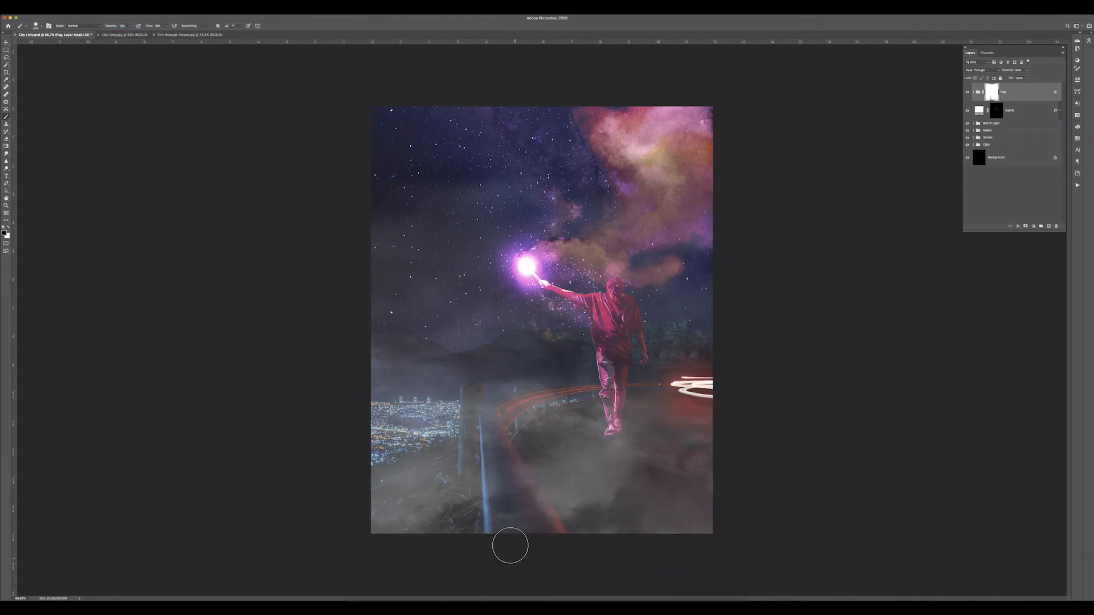
pyautogui.moveTo(626, 518)
pyautogui.mouseDown()
pyautogui.moveTo(529, 478)
pyautogui.moveTo(650, 512)
pyautogui.moveTo(623, 513)
pyautogui.moveTo(690, 572)
pyautogui.moveTo(498, 468)
pyautogui.moveTo(616, 466)
pyautogui.moveTo(576, 475)
pyautogui.mouseUp()
pyautogui.press('0')
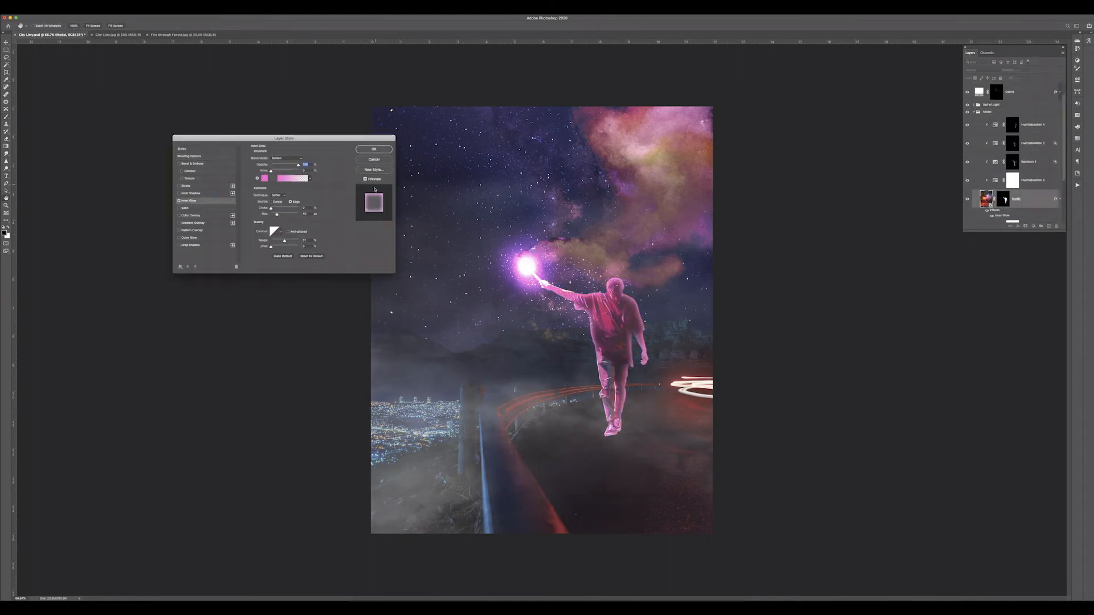
# - Adjust the inner glow on the man's image layer and add an outer glow around him
pyautogui.moveTo(276, 242); pyautogui.dragTo(280, 242)
pyautogui.click(189, 238)
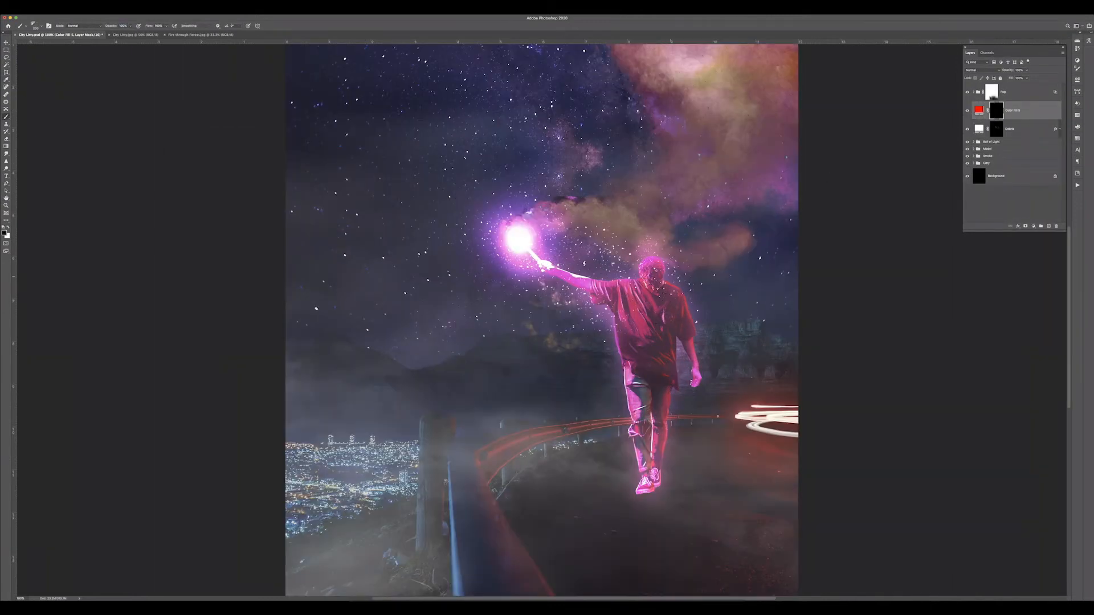
# - Choose the blending mode for the red Color Fill layer above the Debris layer
pyautogui.press('x')
pyautogui.click(982, 70)
pyautogui.click(979, 119)
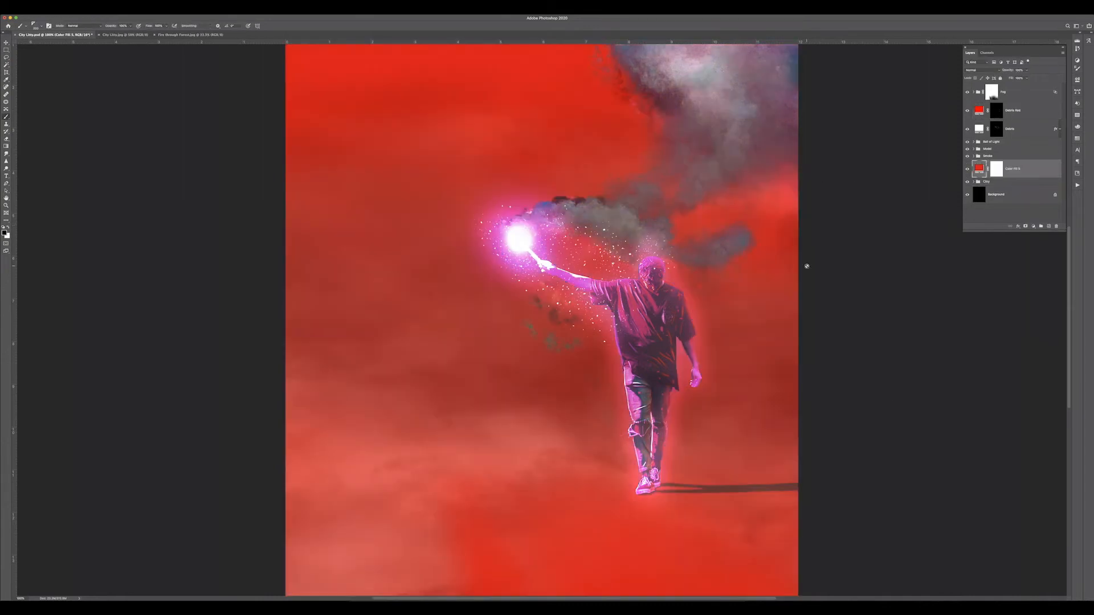
# - Invert the mask of the red Color Fill layer below the Smoke group and scatter red debris behind the man
pyautogui.hotkey('ctrl', 'i')
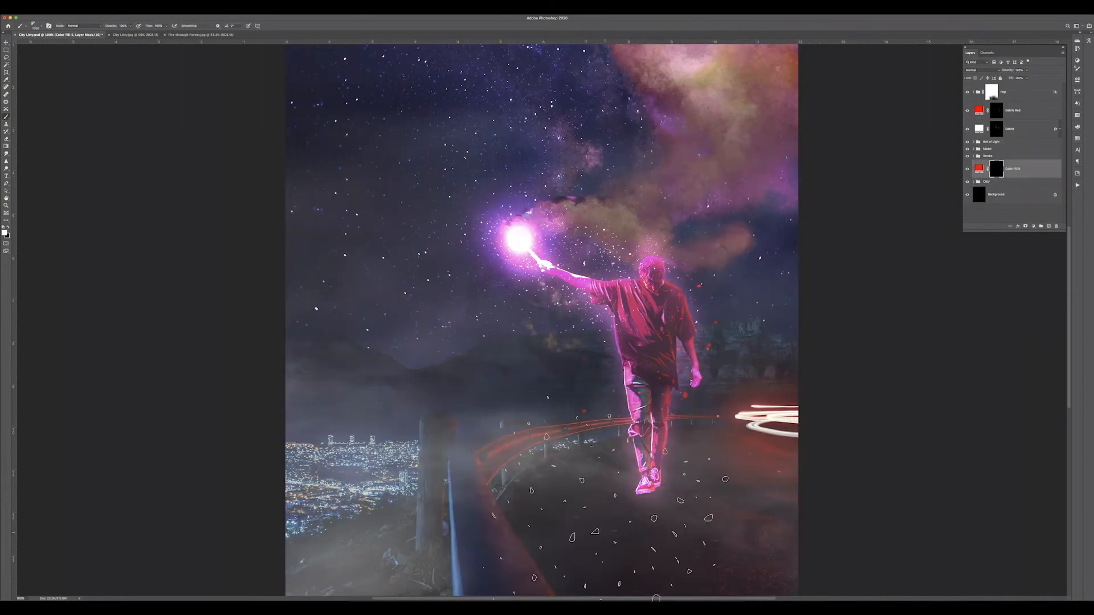
pyautogui.hotkey('ctrl', '-')
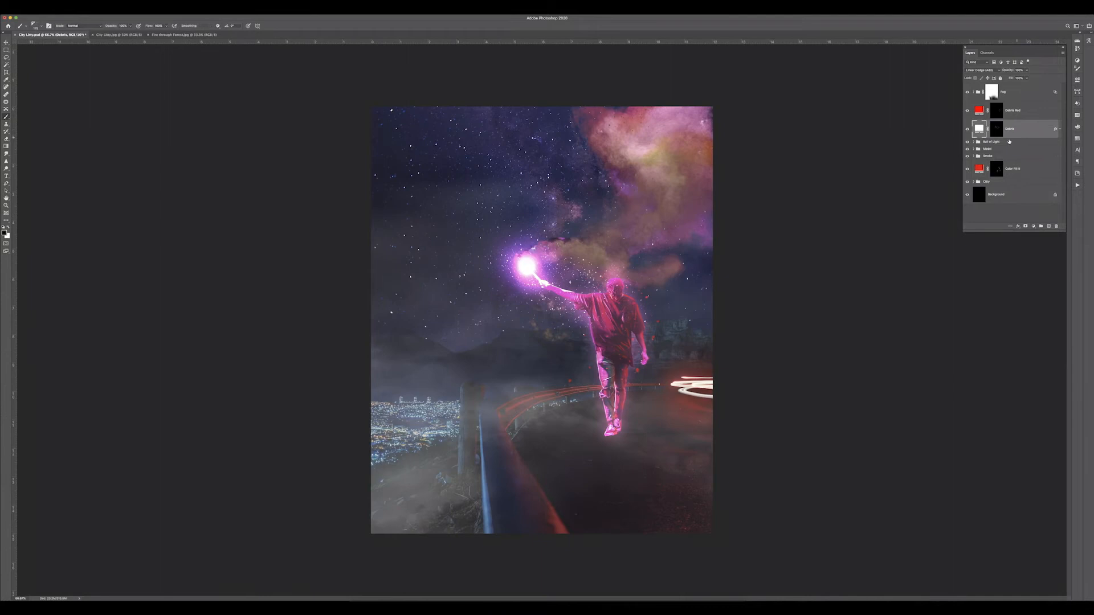
# - Duplicate the pink Color Fill layer in the Smoke group, set it to Linear Dodge (Add), and paint bright smoke from the flare past the head
pyautogui.click(1005, 143)
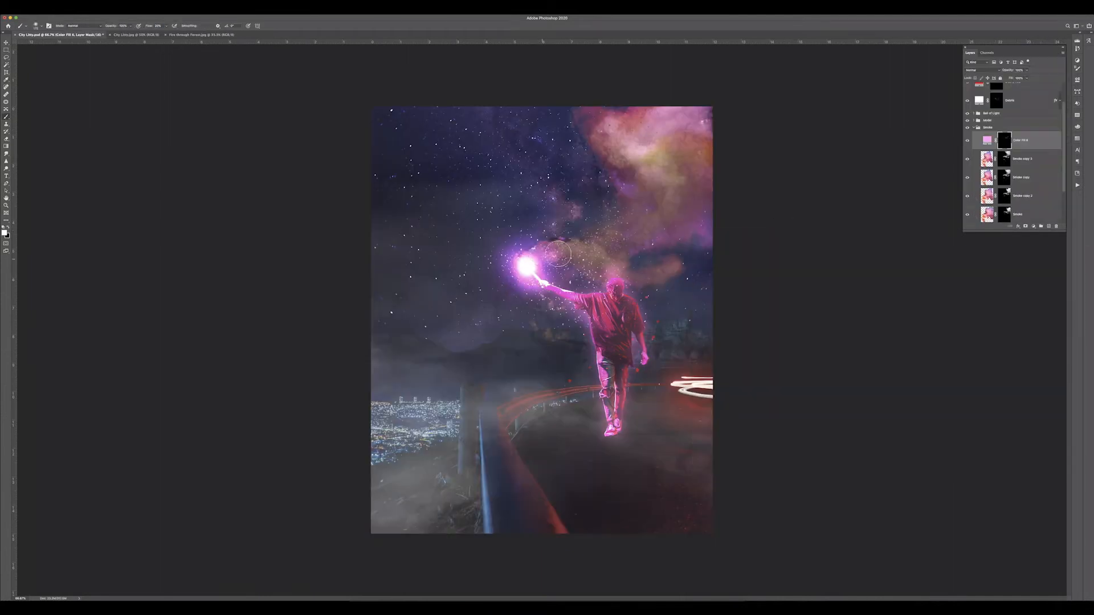
pyautogui.press('super+j')
pyautogui.click(982, 70)
pyautogui.click(981, 119)
pyautogui.moveTo(538, 269)
pyautogui.mouseDown()
pyautogui.moveTo(549, 252)
pyautogui.moveTo(650, 251)
pyautogui.mouseUp()
pyautogui.moveTo(284, 255); pyautogui.dragTo(284, 251)
pyautogui.press('Return')
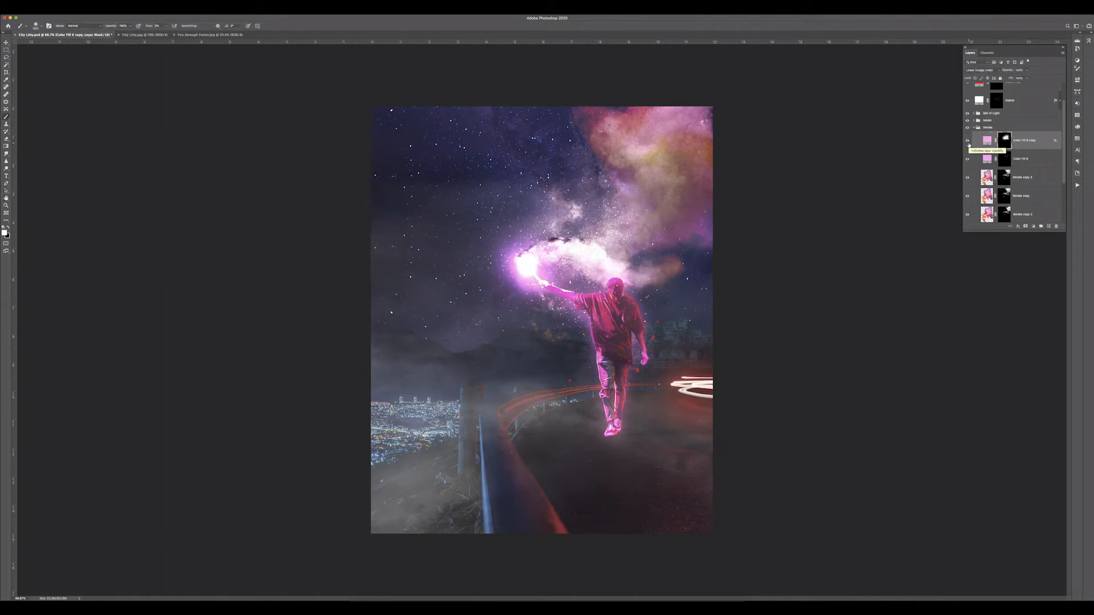
# - Group the fog and debris layers into a group named Atmosphere
pyautogui.click(974, 128)
pyautogui.click(1017, 92)
pyautogui.keyDown('shift'); pyautogui.click(1018, 131); pyautogui.keyUp('shift')
pyautogui.press('super+g')
pyautogui.doubleClick(988, 86)
pyautogui.write('Atmosphere')
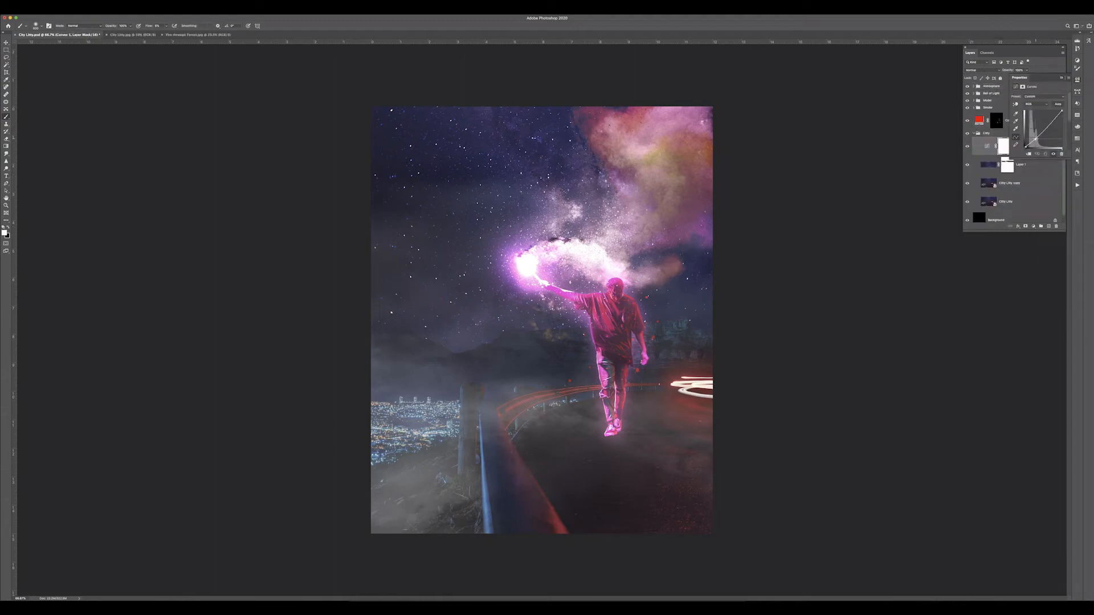
# - Shape the Curves adjustment in the City group for stronger contrast and fade its mask with a vertical gradient over the sky
pyautogui.moveTo(1043, 129)
pyautogui.mouseDown()
pyautogui.moveTo(1052, 118)
pyautogui.moveTo(1044, 130)
pyautogui.mouseUp()
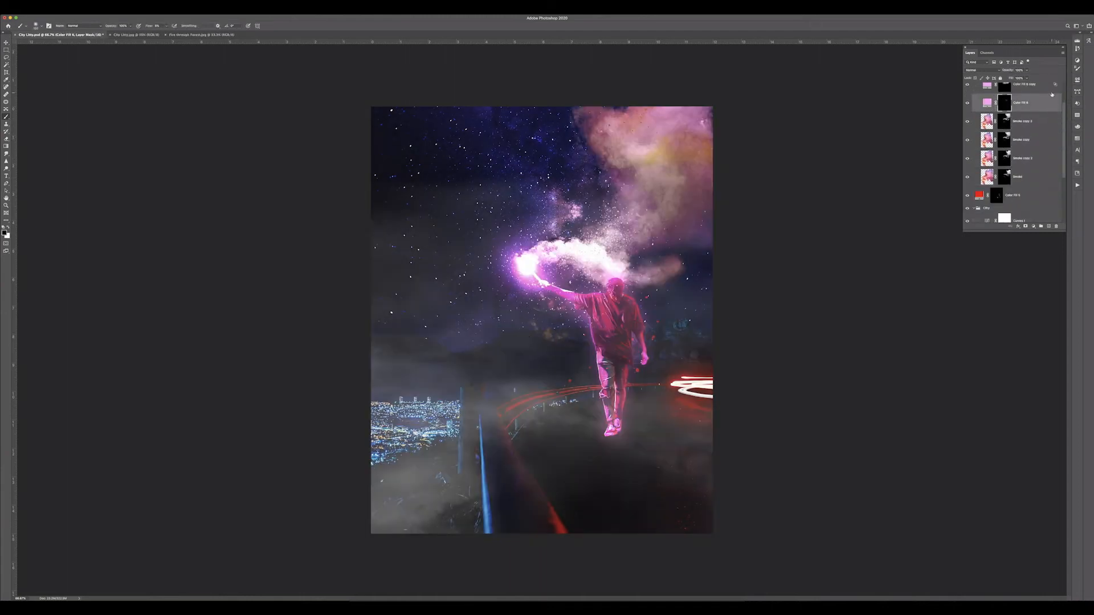
pyautogui.click(1004, 177)
pyautogui.click(1004, 159)
pyautogui.click(1004, 122)
pyautogui.scroll(3, 1020, 154)
pyautogui.scroll(-5, 1020, 154)
pyautogui.click(1004, 190)
pyautogui.press('g')
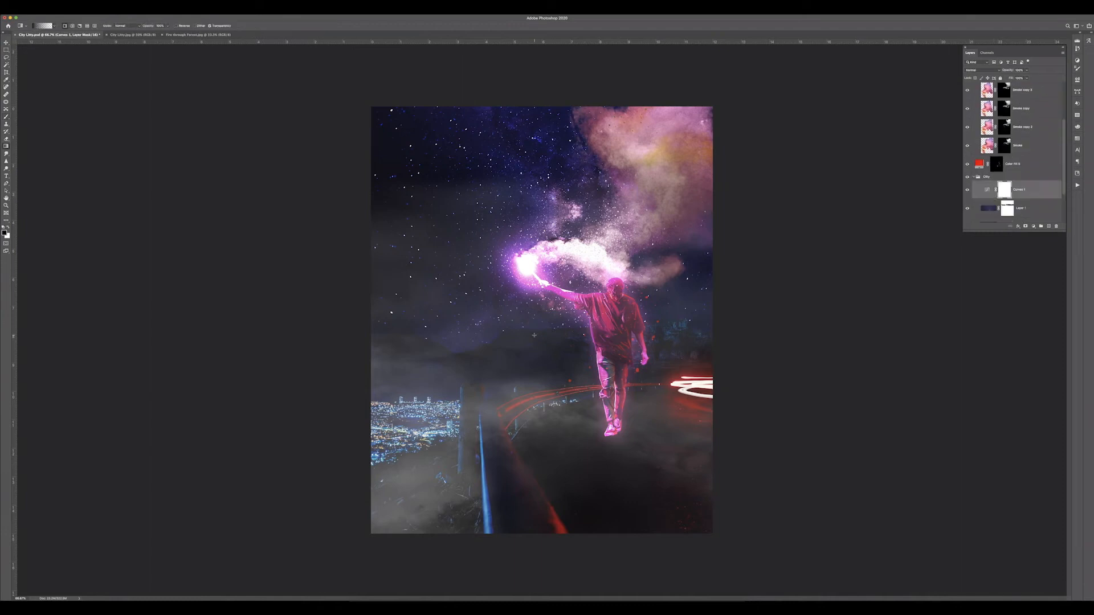
pyautogui.moveTo(534, 114); pyautogui.dragTo(534, 335)
# - Collapse the layer groups and move the red background debris Color Fill layer into the City group
pyautogui.keyDown('super'); pyautogui.click(974, 177); pyautogui.keyUp('super')
pyautogui.moveTo(1022, 121); pyautogui.dragTo(997, 132)
pyautogui.click(974, 115)
pyautogui.click(974, 100)
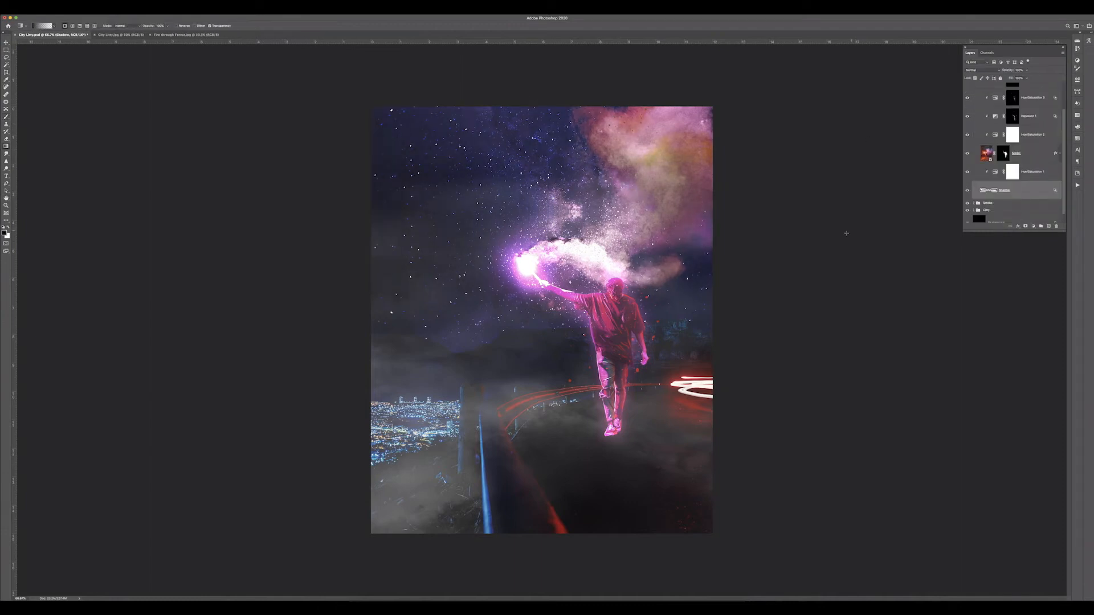
# - Fade the fog in the lower-left foreground with gradients on the Fog group's Color Fill masks
pyautogui.moveTo(510, 404); pyautogui.dragTo(299, 583)
pyautogui.moveTo(464, 462); pyautogui.dragTo(500, 554)
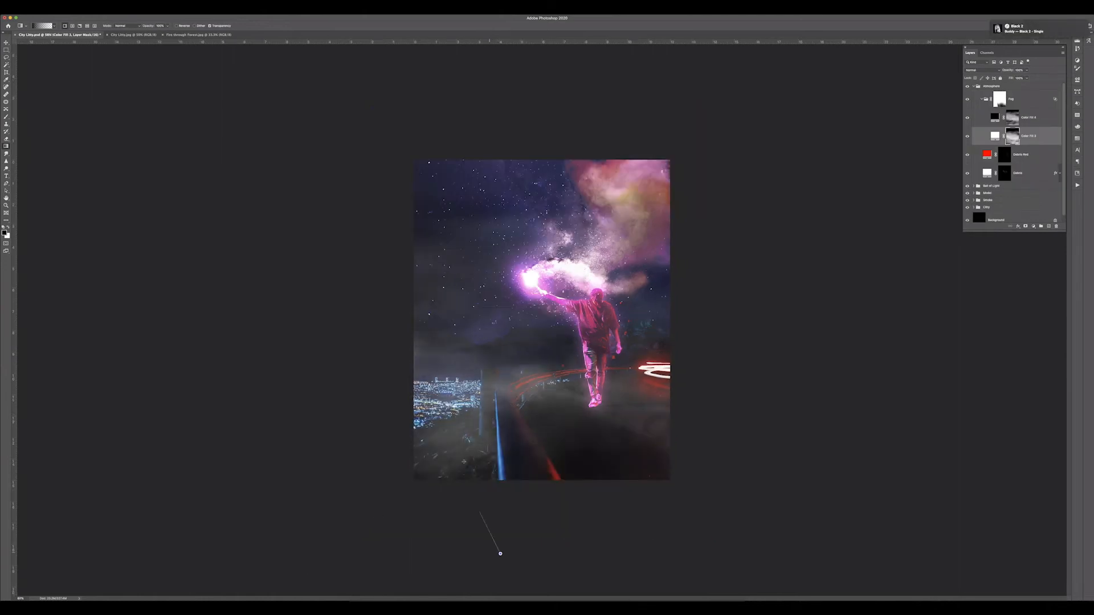
pyautogui.click(974, 86)
# - Hide the layer groups beneath the merged Final layer and open that layer in the Camera Raw filter
pyautogui.click(1009, 87)
pyautogui.moveTo(967, 105); pyautogui.dragTo(967, 133)
pyautogui.press('super+shift+a')
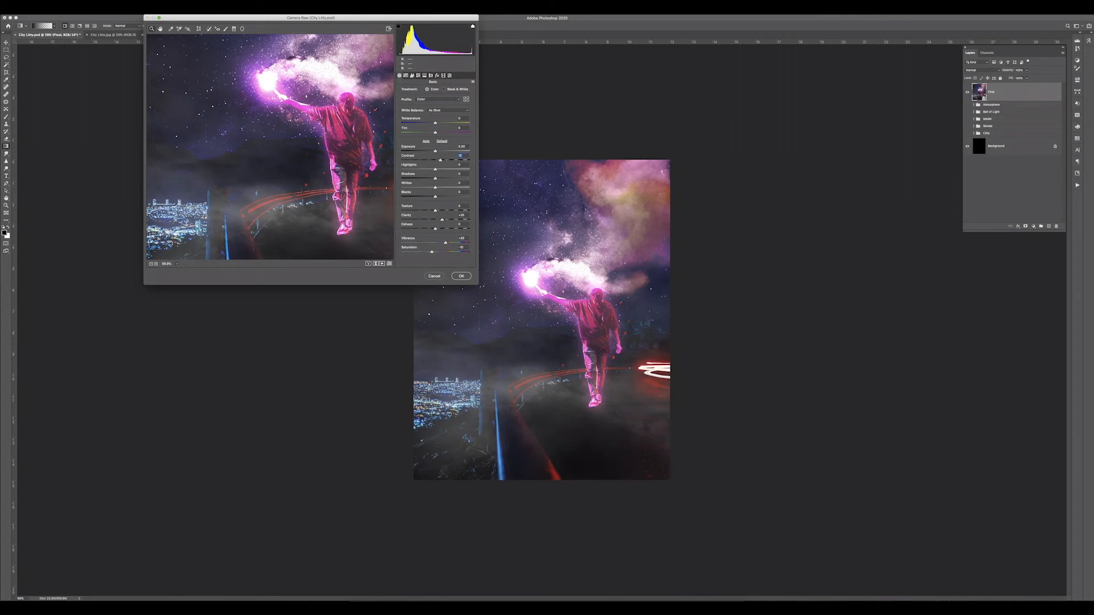
# - Shape a custom point tone curve and add masked sharpening with colour noise reduction at 100 to the Final layer
pyautogui.click(406, 75)
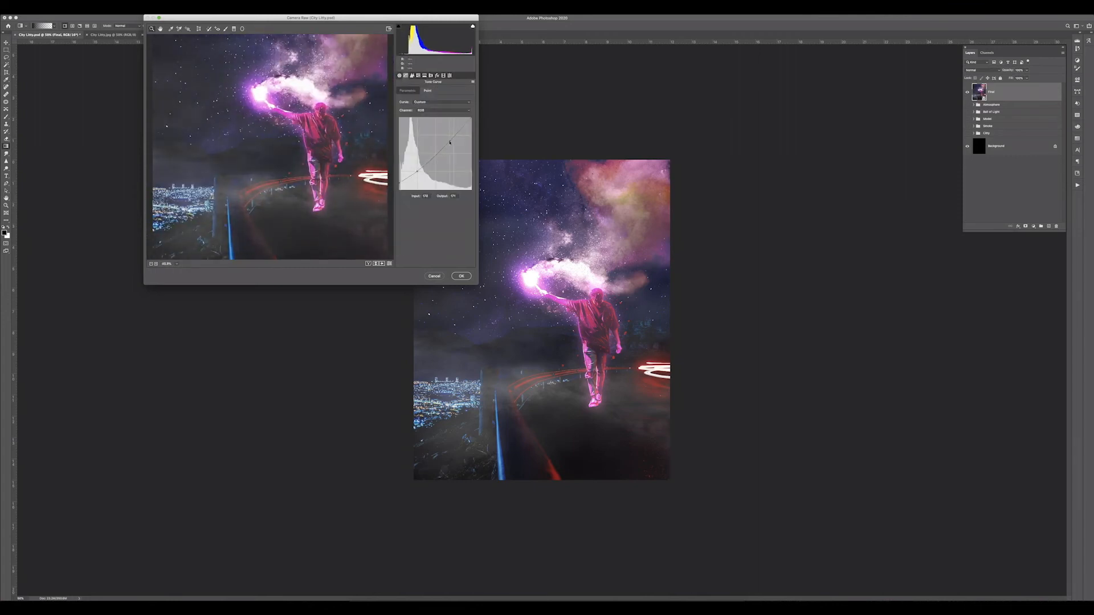
pyautogui.click(412, 75)
pyautogui.moveTo(401, 130); pyautogui.dragTo(456, 130)
pyautogui.moveTo(401, 101); pyautogui.dragTo(437, 111)
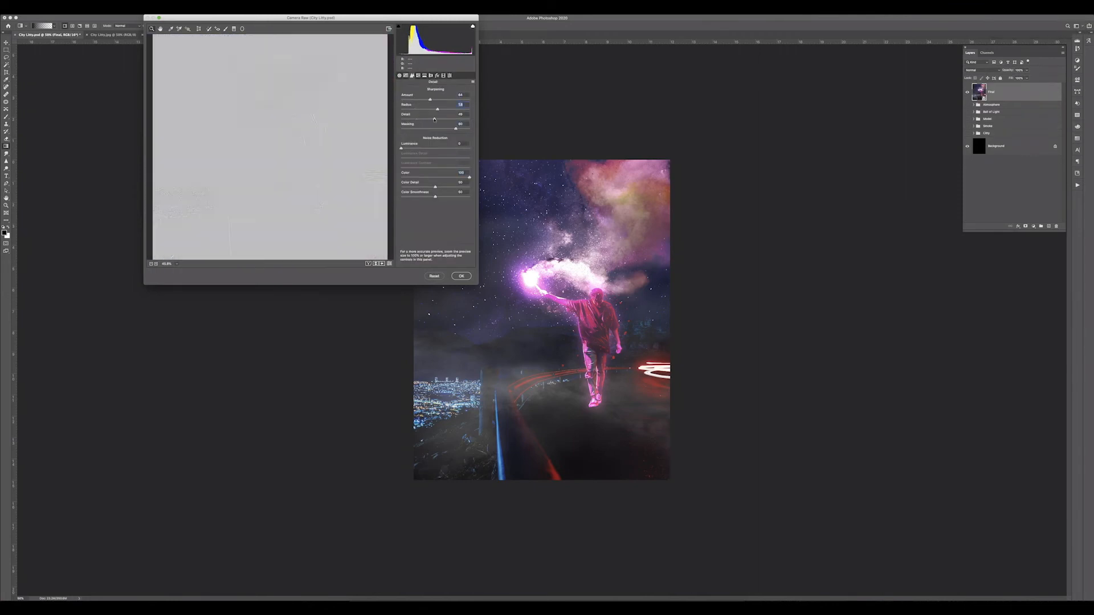
# - Add grain with an amount of 25 and a dark Highlight Priority vignette with feather 100, and apply the Camera Raw filter
pyautogui.click(437, 75)
pyautogui.click(460, 96)
pyautogui.write('25')
pyautogui.scroll(10, 319, 108)
pyautogui.scroll(-10, 317, 122)
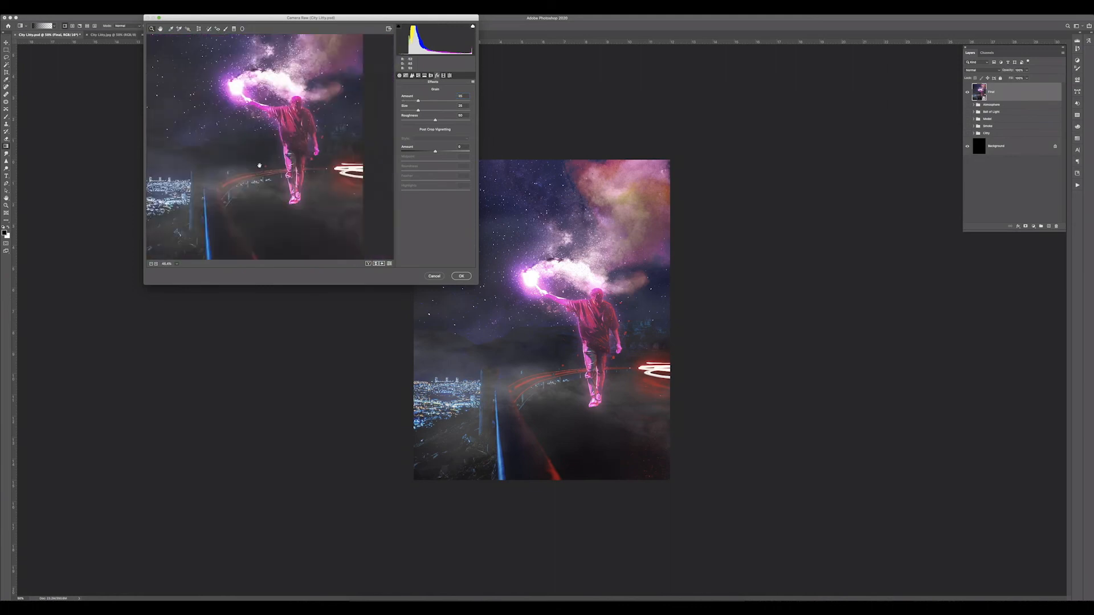
pyautogui.moveTo(434, 151); pyautogui.dragTo(430, 152)
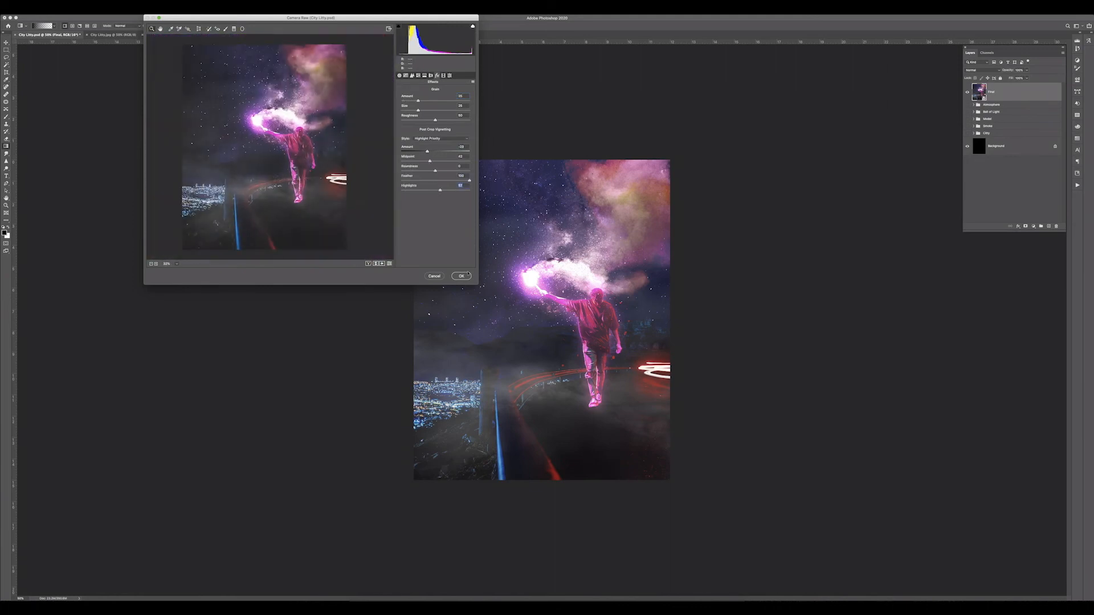
pyautogui.click(461, 276)
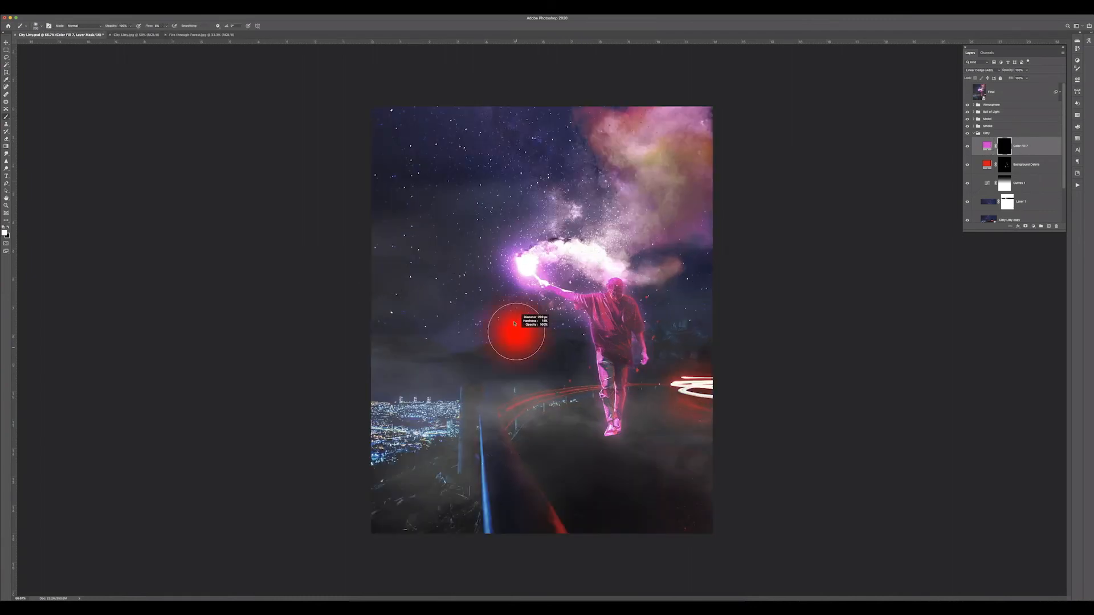
# - Paint pink light along the guardrail on the mask of the pink Color Fill layer in the City group
pyautogui.moveTo(494, 417); pyautogui.dragTo(533, 515)
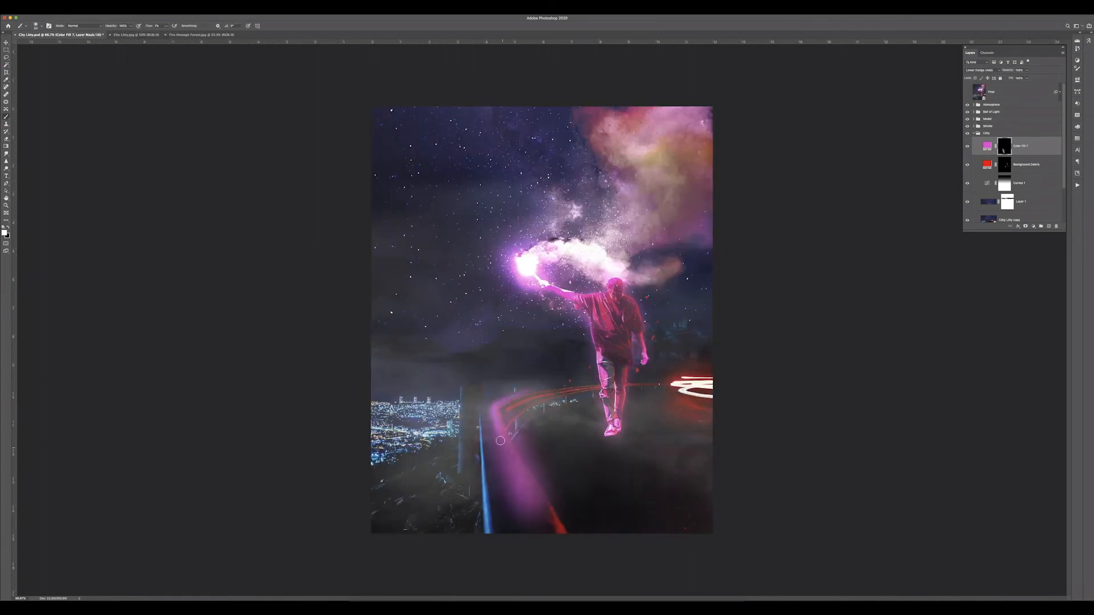